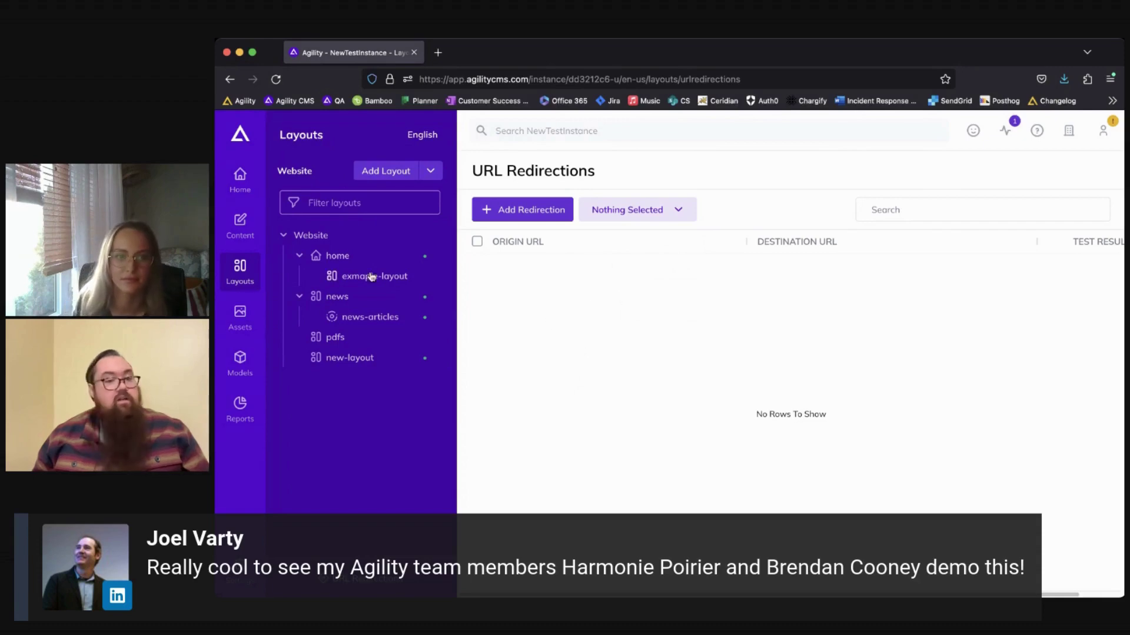
- Start a new layout with the Main Template model and the title 'Test Layout Webinar'
click(380, 177)
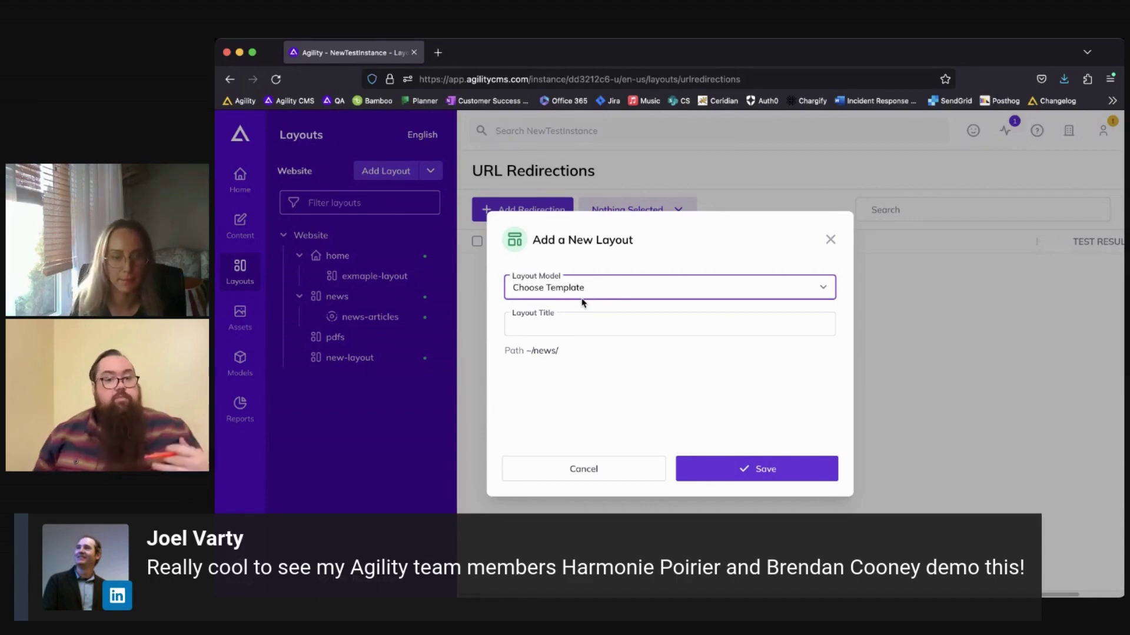
click(582, 302)
click(559, 324)
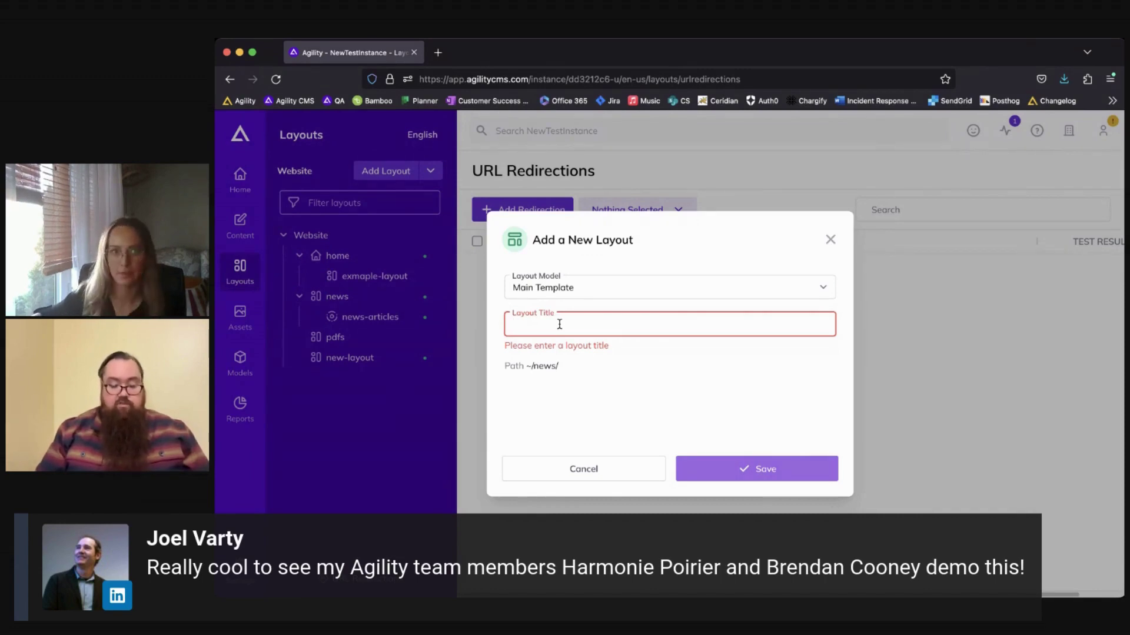
text(Test Lat)
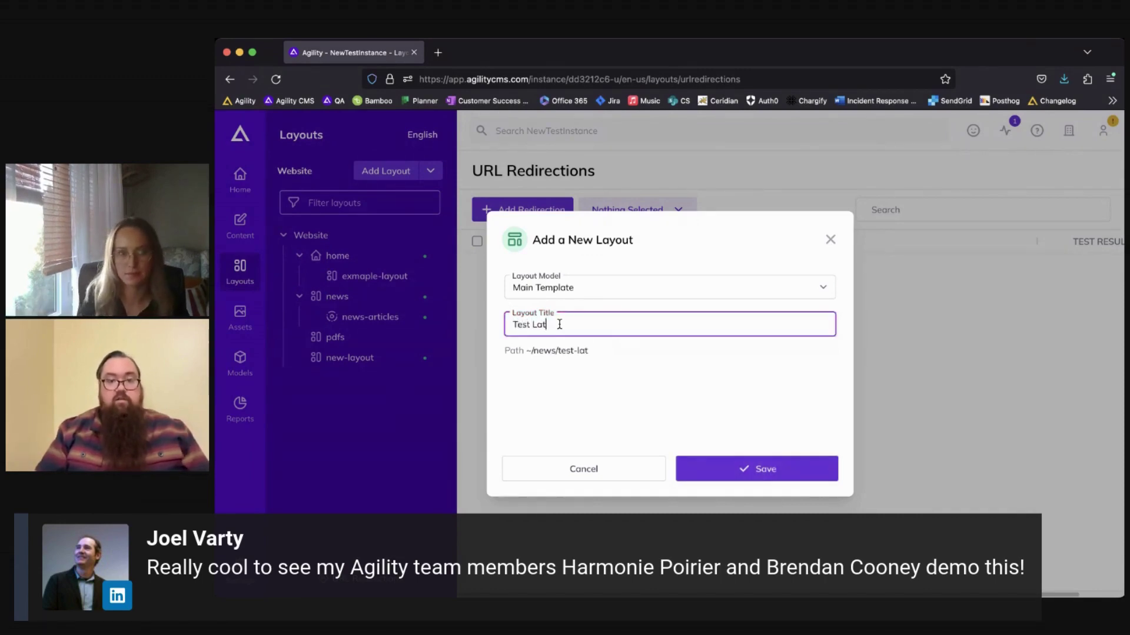
key(BackSpace)
text(yout We)
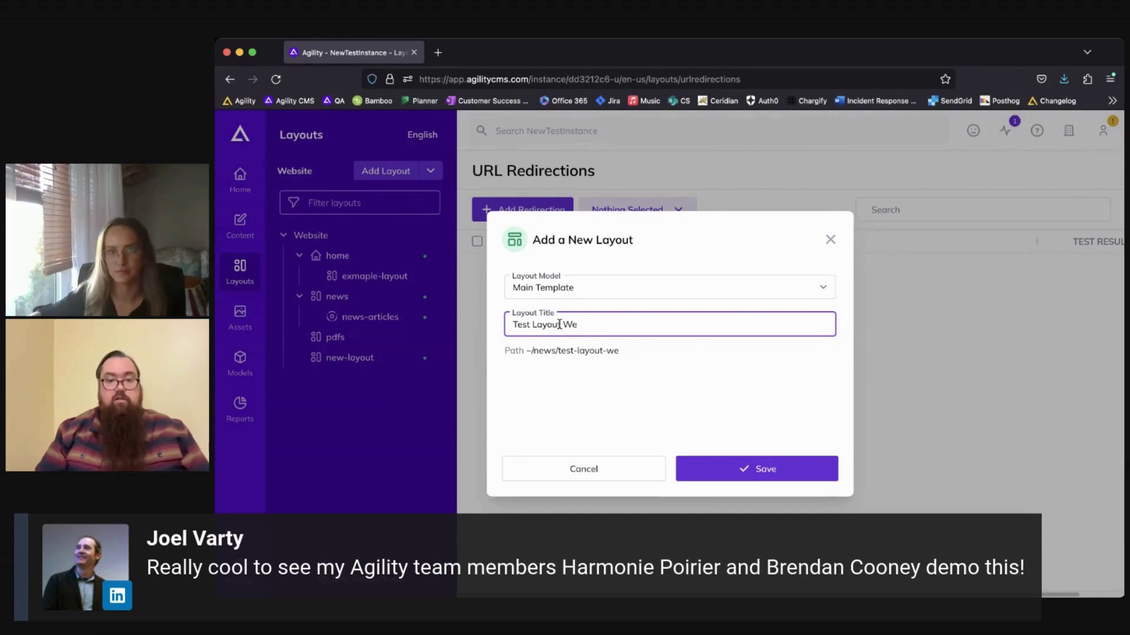
text(binar)
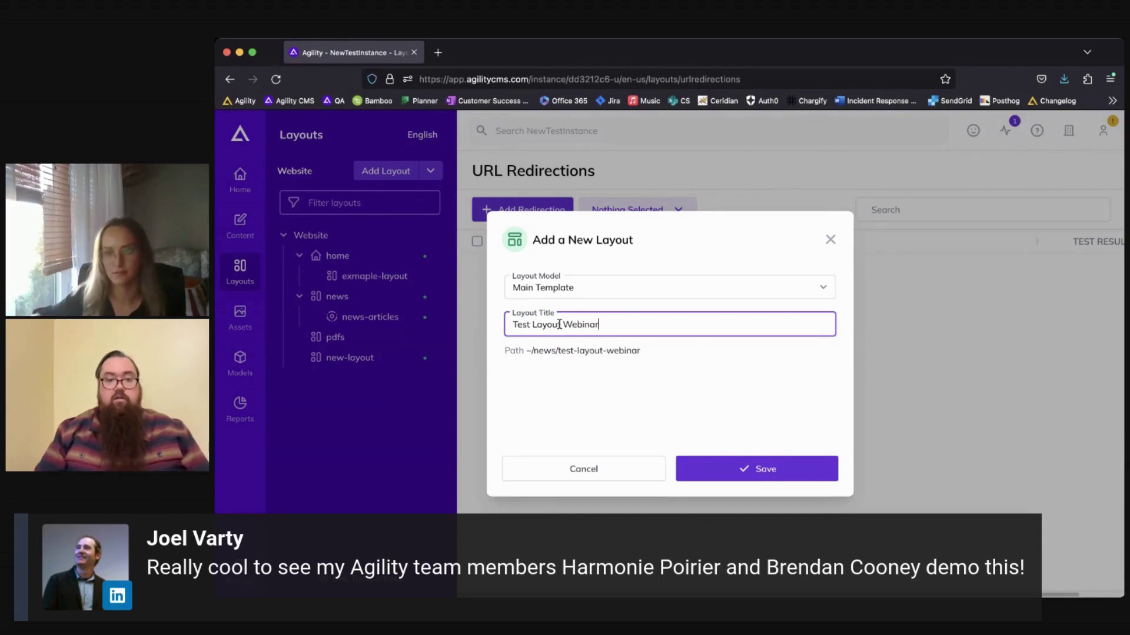
- Save the new layout, expand news, and open test-layout-webinar in its editor
click(776, 468)
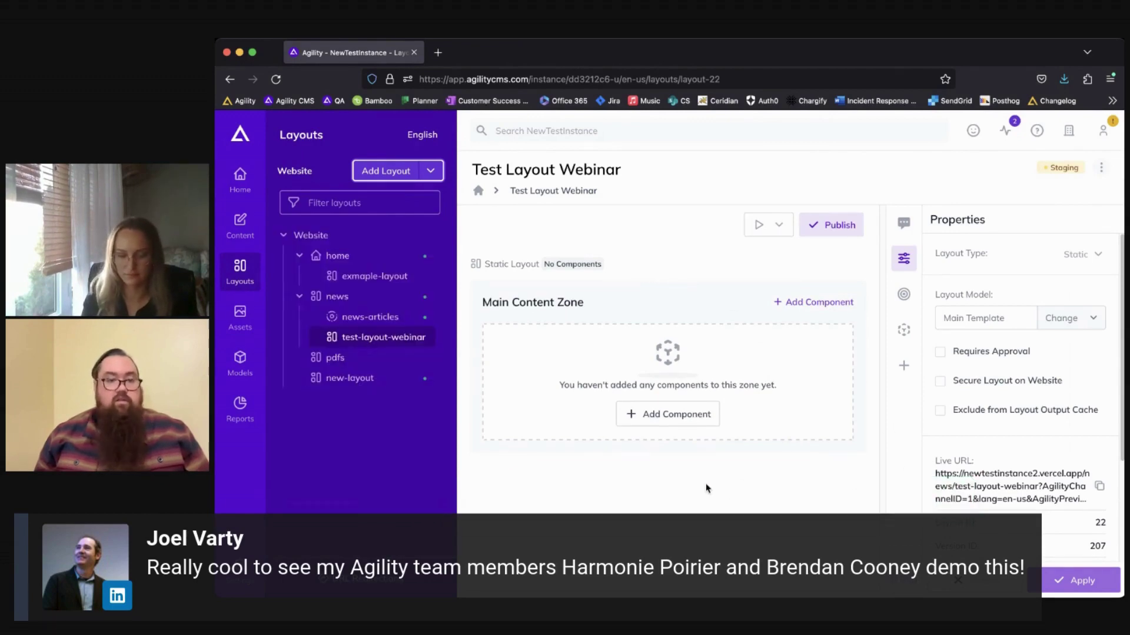
click(353, 302)
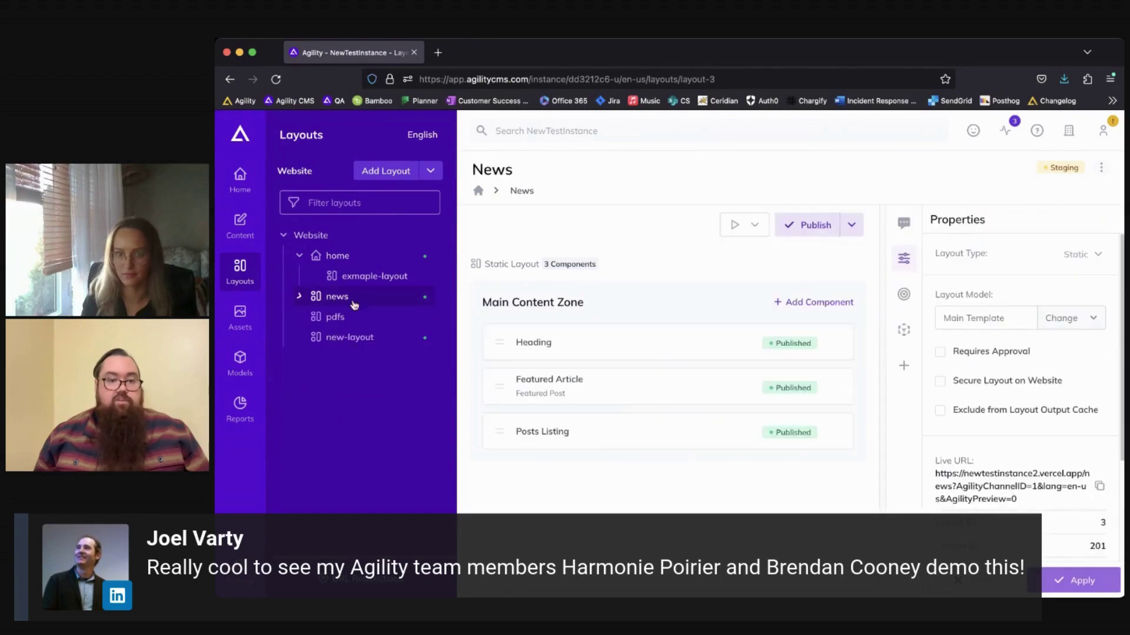
click(299, 297)
click(359, 337)
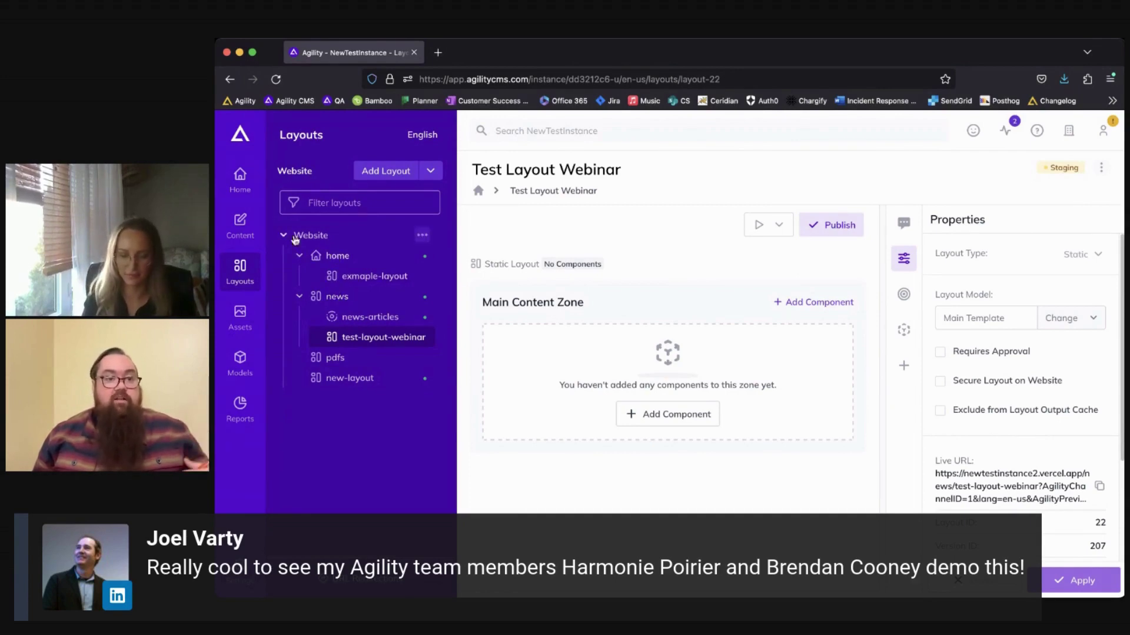
click(250, 270)
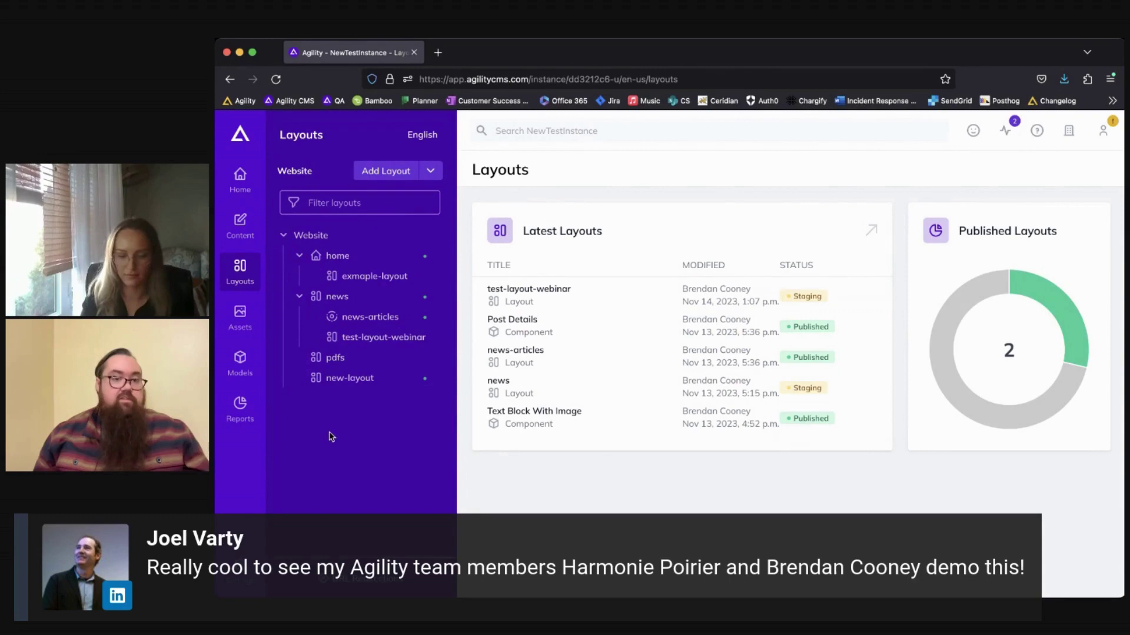
click(369, 344)
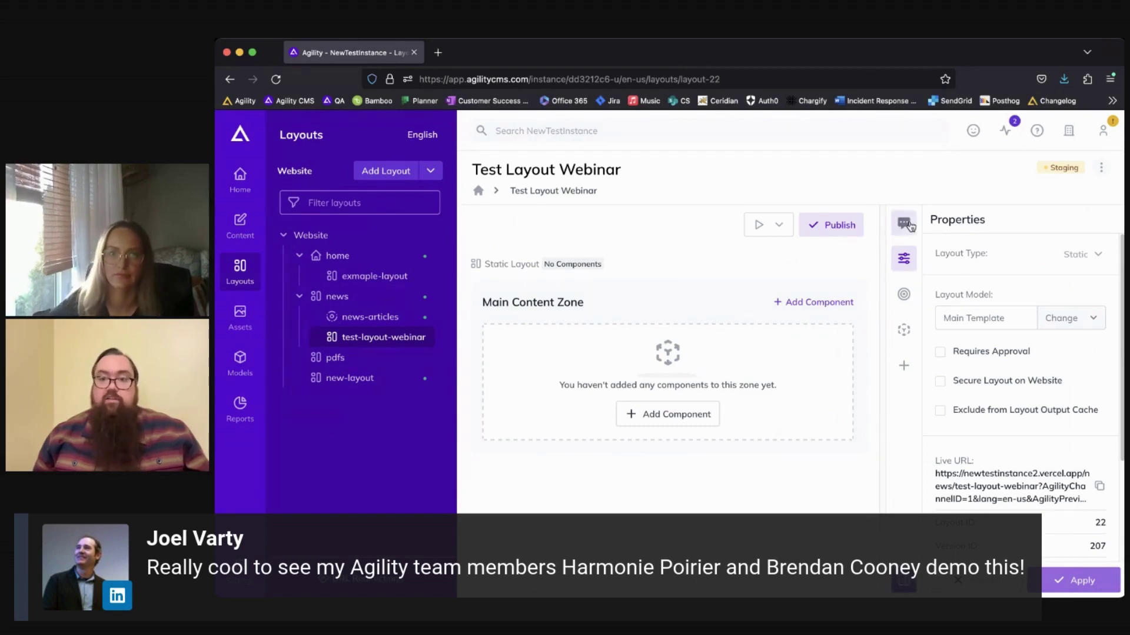
drag(986, 226, 950, 228)
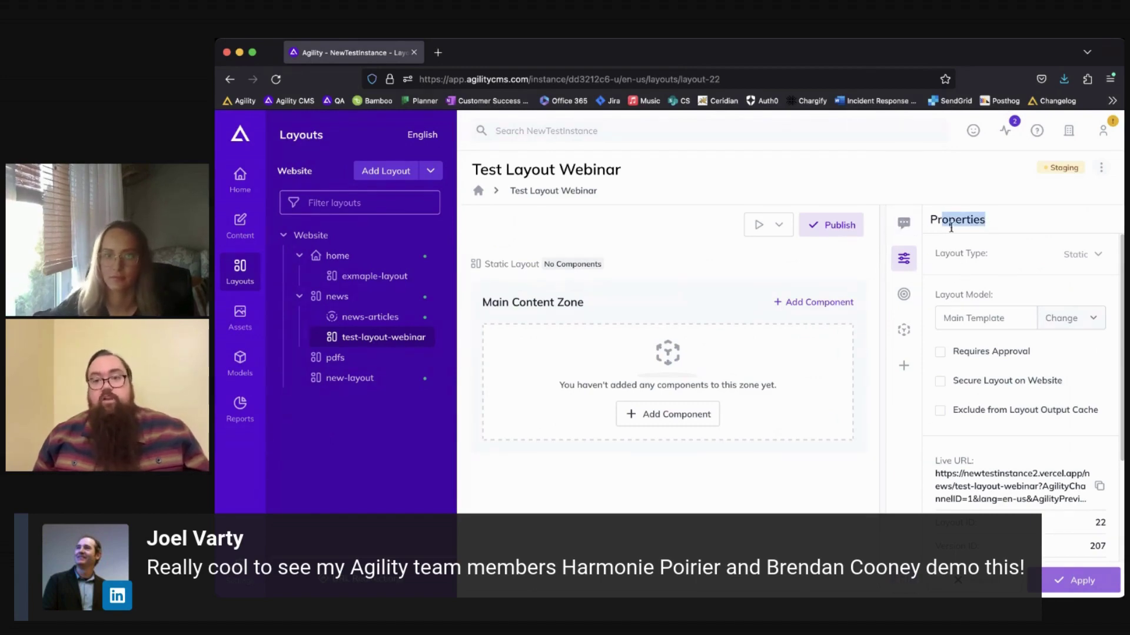
click(1092, 255)
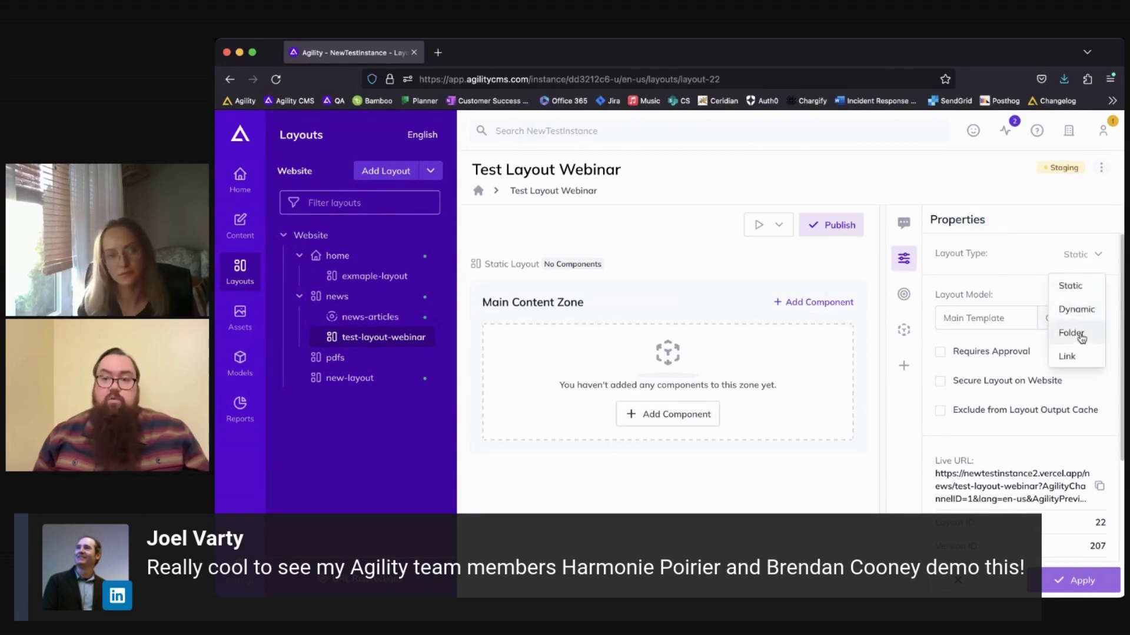
click(1014, 275)
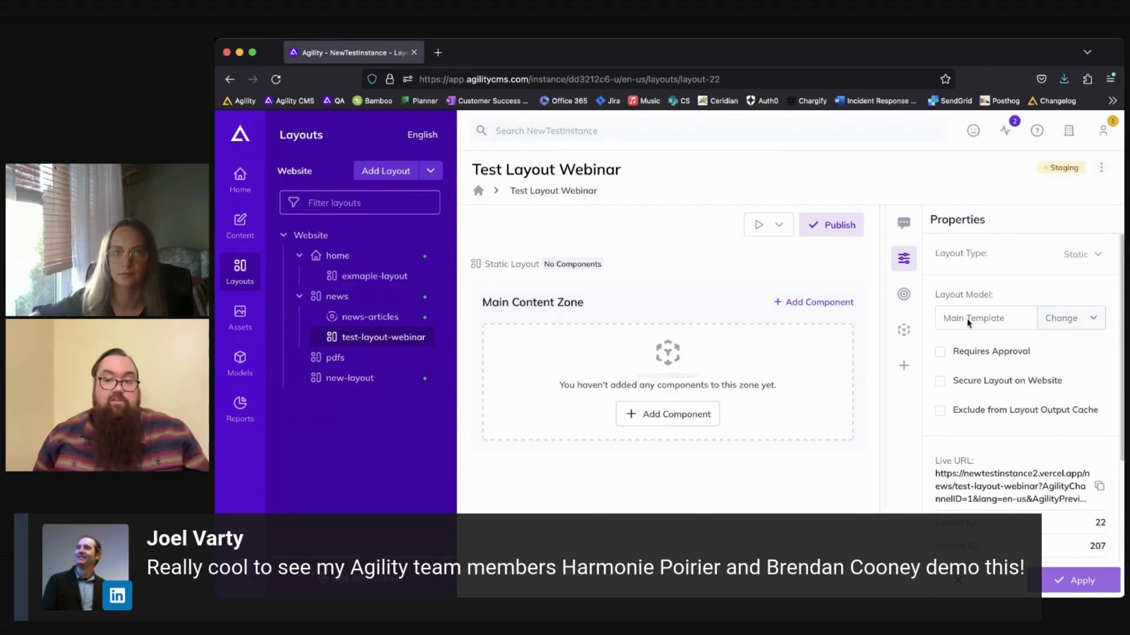
scroll(968, 322, down, 3)
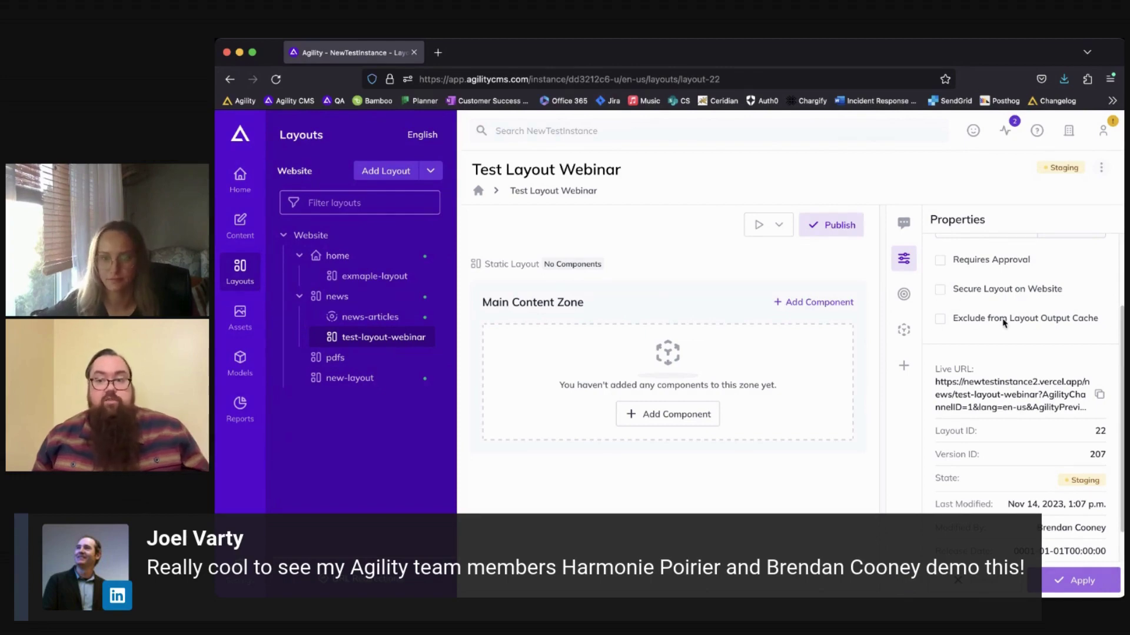
scroll(997, 355, down, 2)
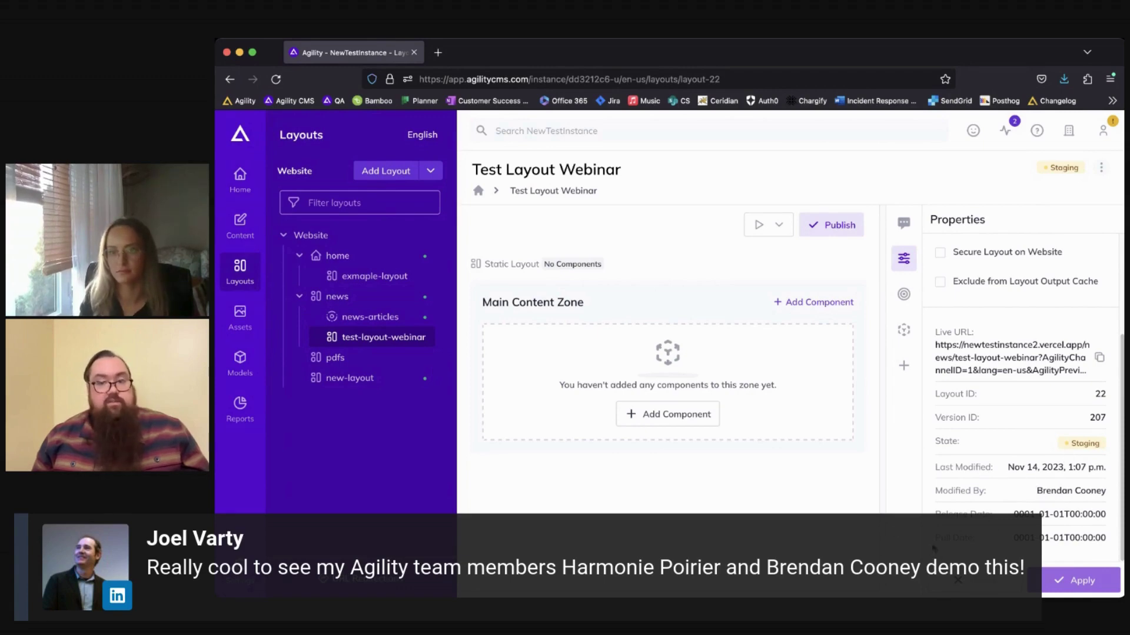
- Show the layout's SEO panel, toggle Visible on Sitemap off and back on, and scroll through it
click(904, 294)
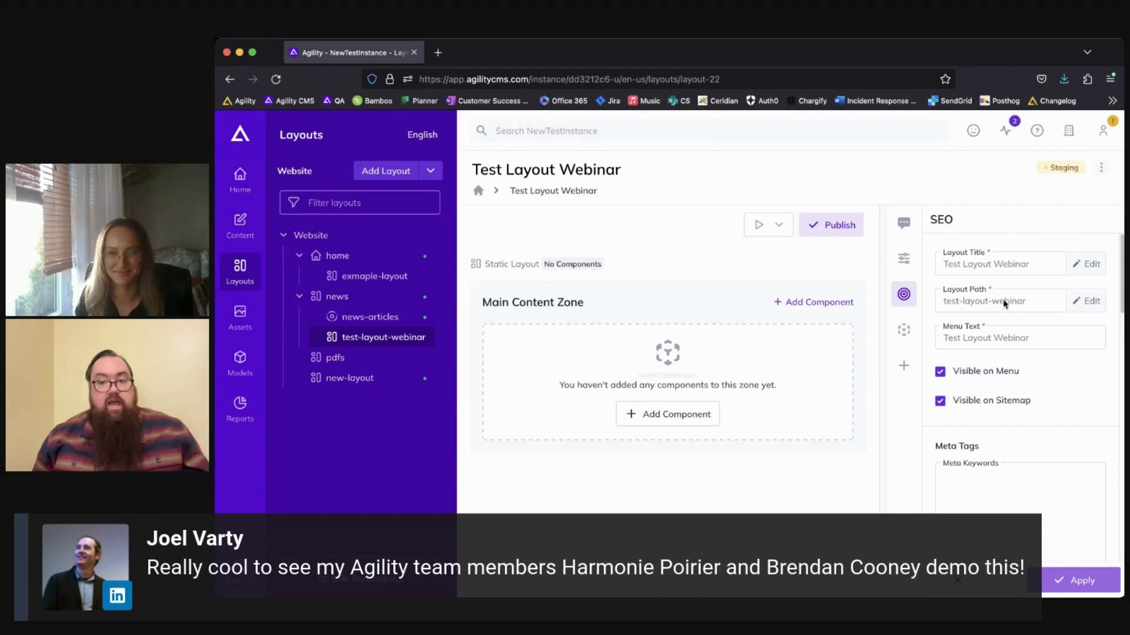
drag(1021, 337, 957, 339)
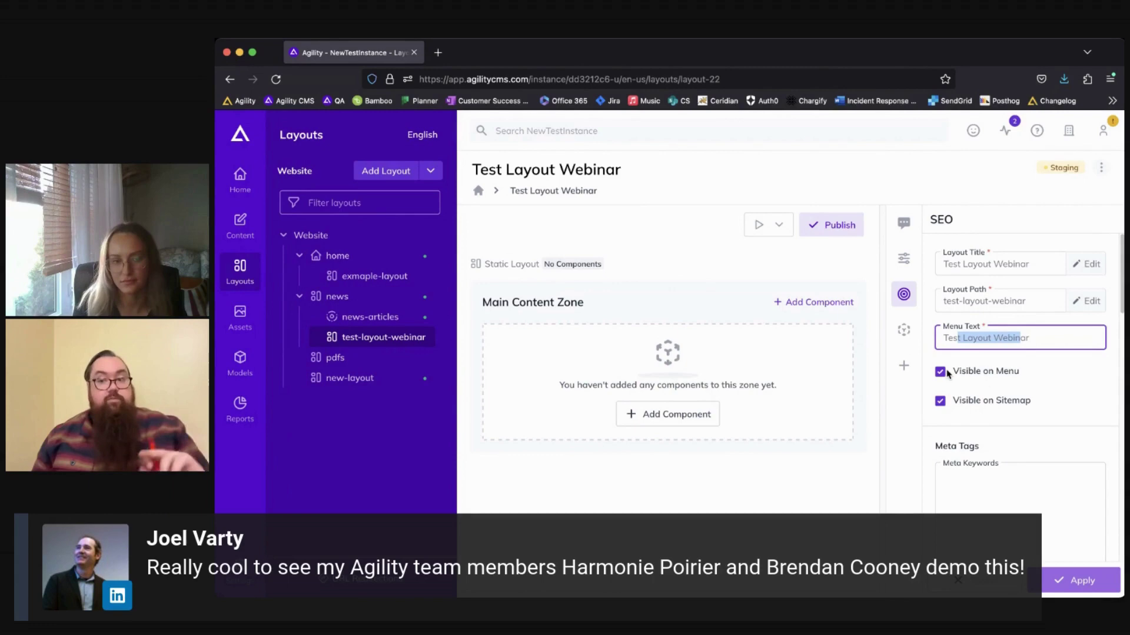
click(1061, 392)
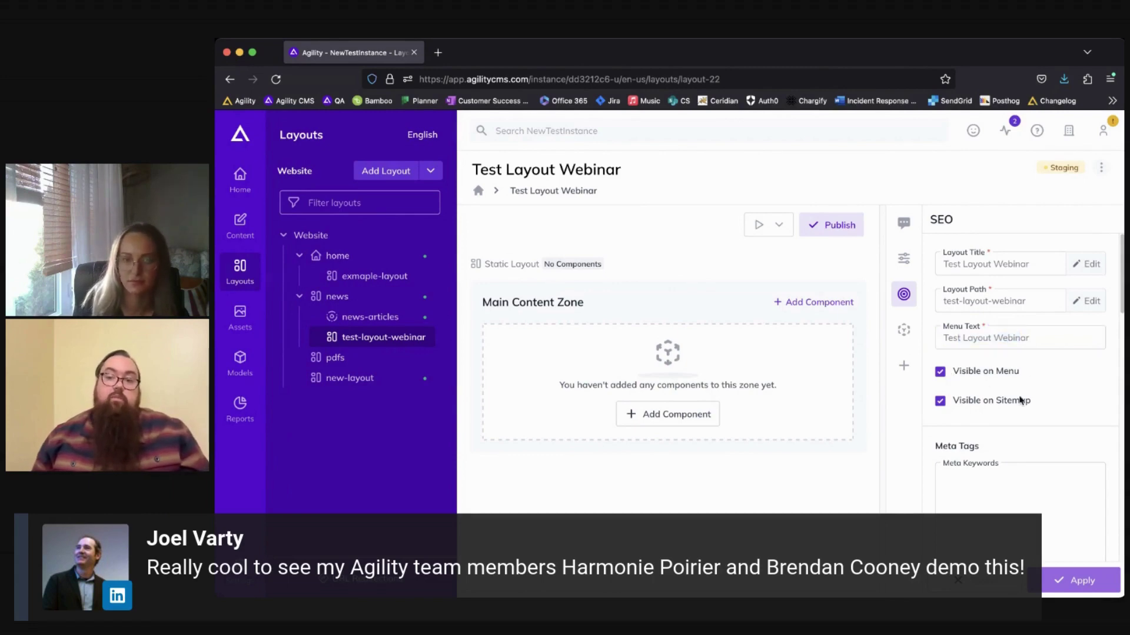
mouse_move(979, 402)
mouse_down()
mouse_move(1041, 400)
mouse_move(998, 404)
mouse_up()
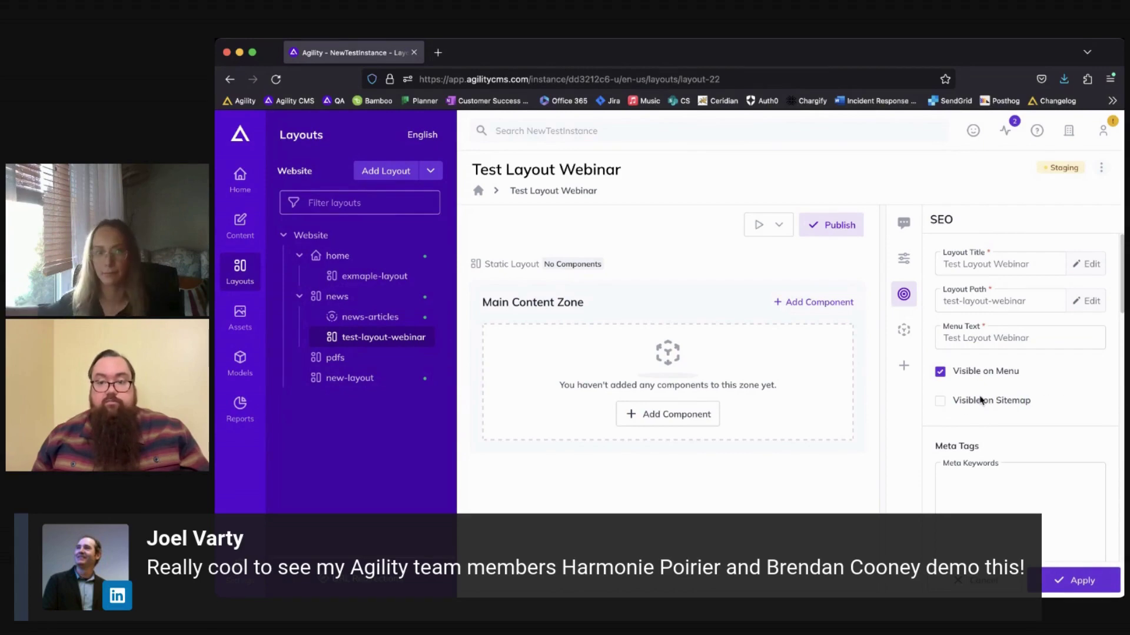
click(941, 402)
scroll(994, 383, down, 3)
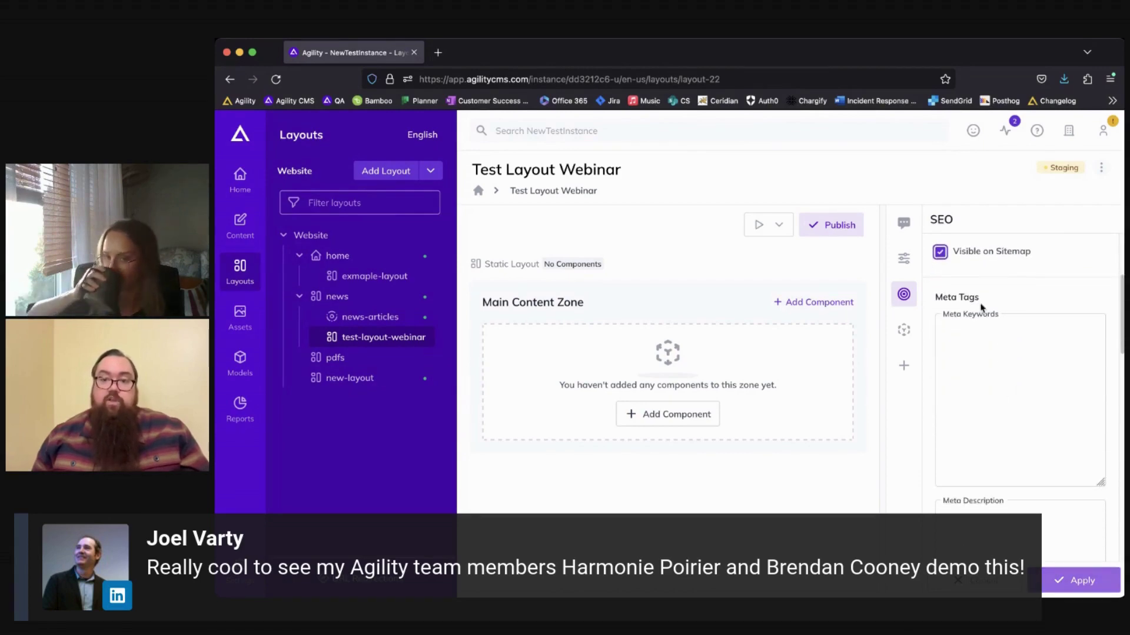
scroll(988, 382, down, 3)
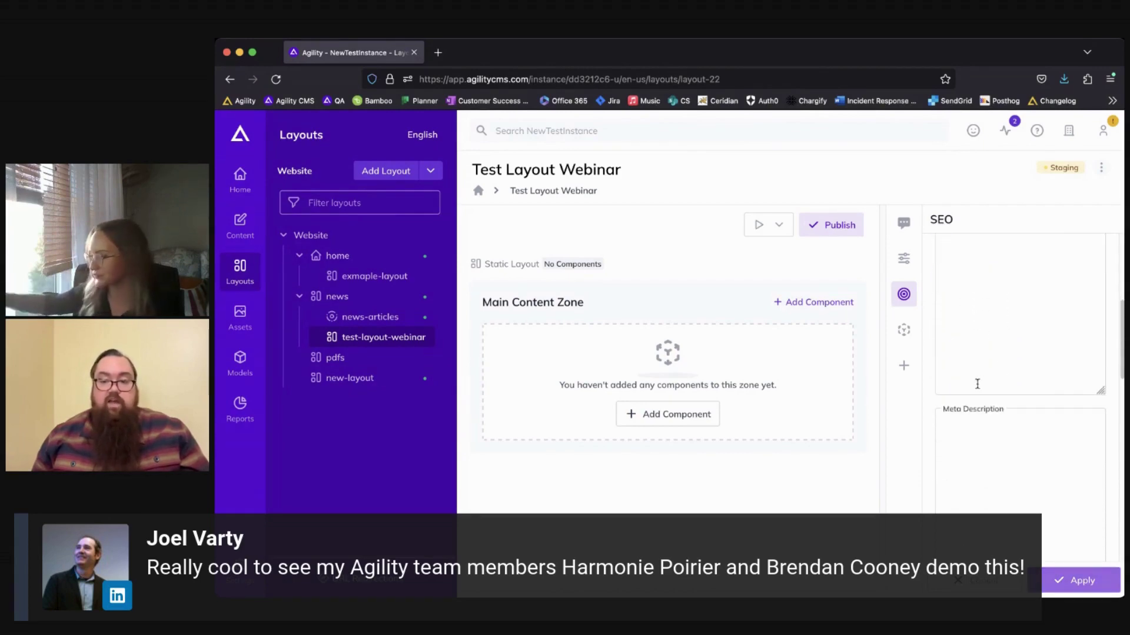
scroll(1013, 397, down, 1)
scroll(1043, 462, down, 2)
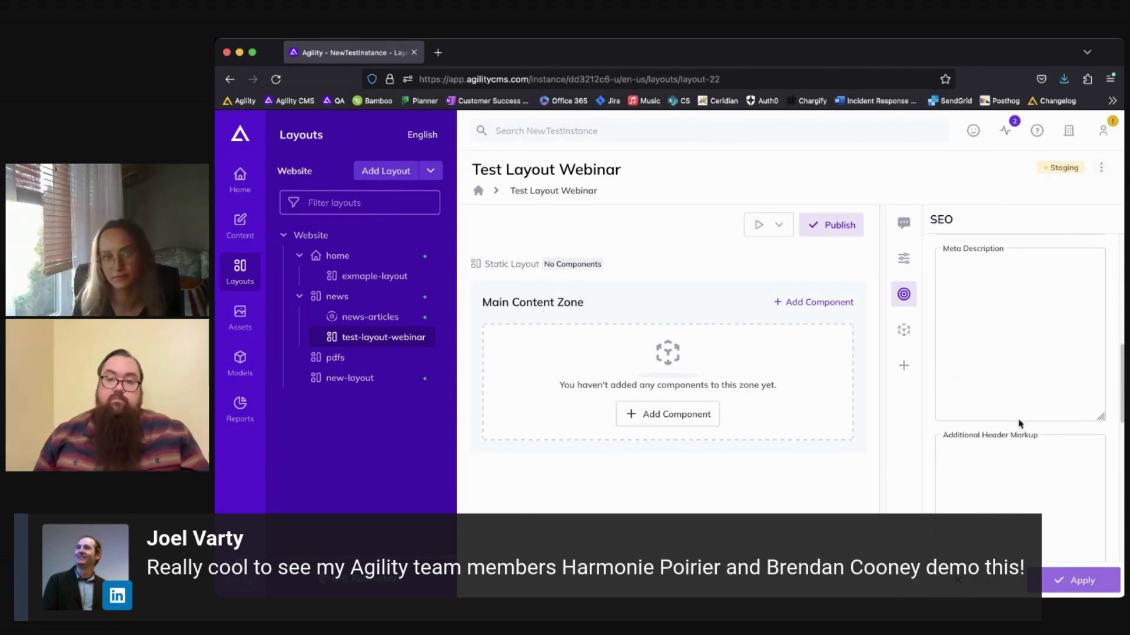
- Open the layout's Activity Feed showing the Staging entry Latest Version #1
click(909, 227)
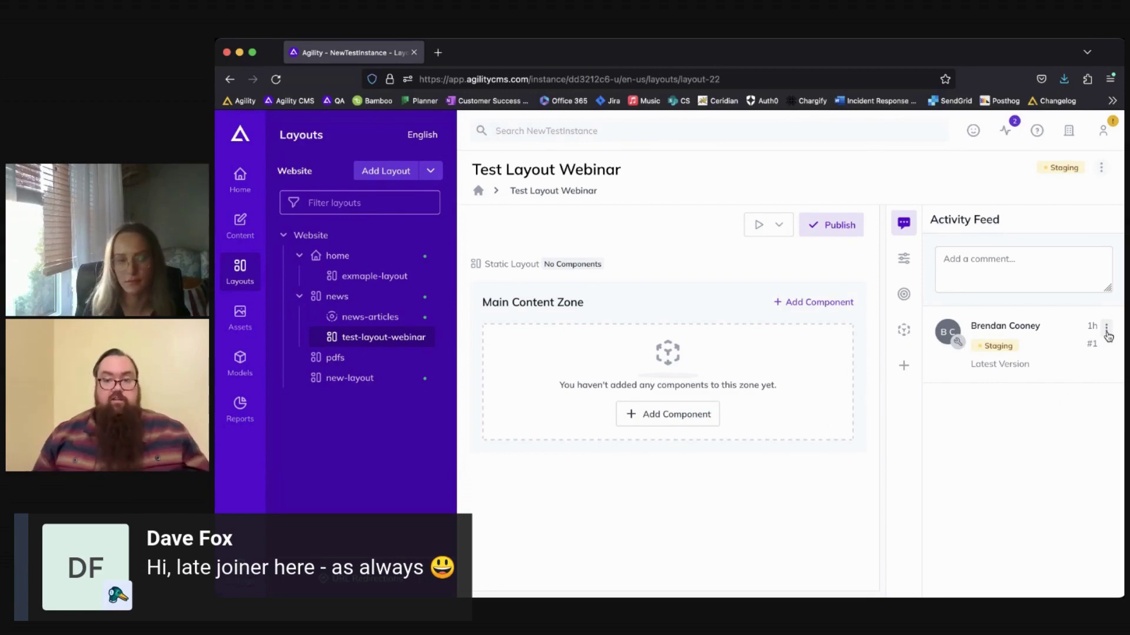
- Bring up the Add component list and scroll down to Text Block With Image
click(904, 330)
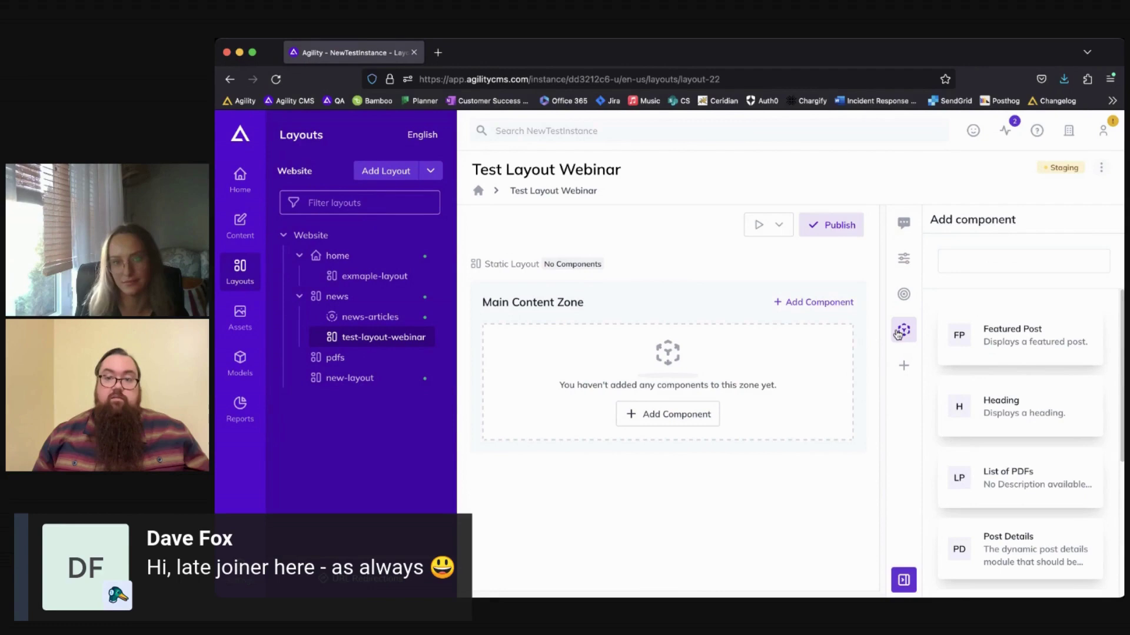
drag(938, 221, 968, 233)
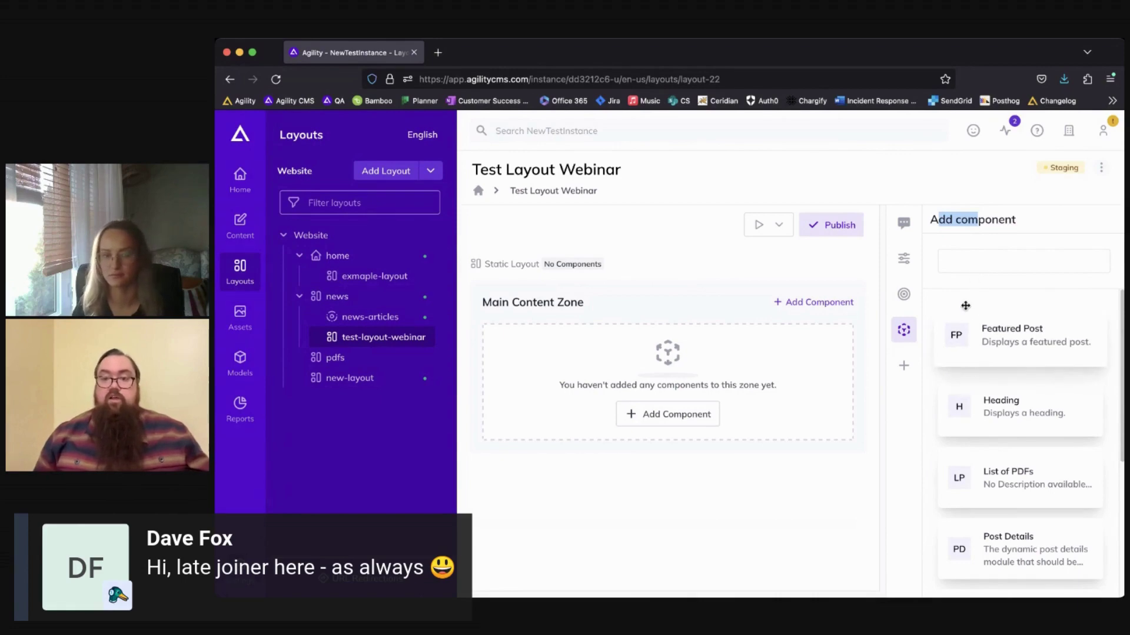
scroll(965, 306, down, 2)
click(983, 257)
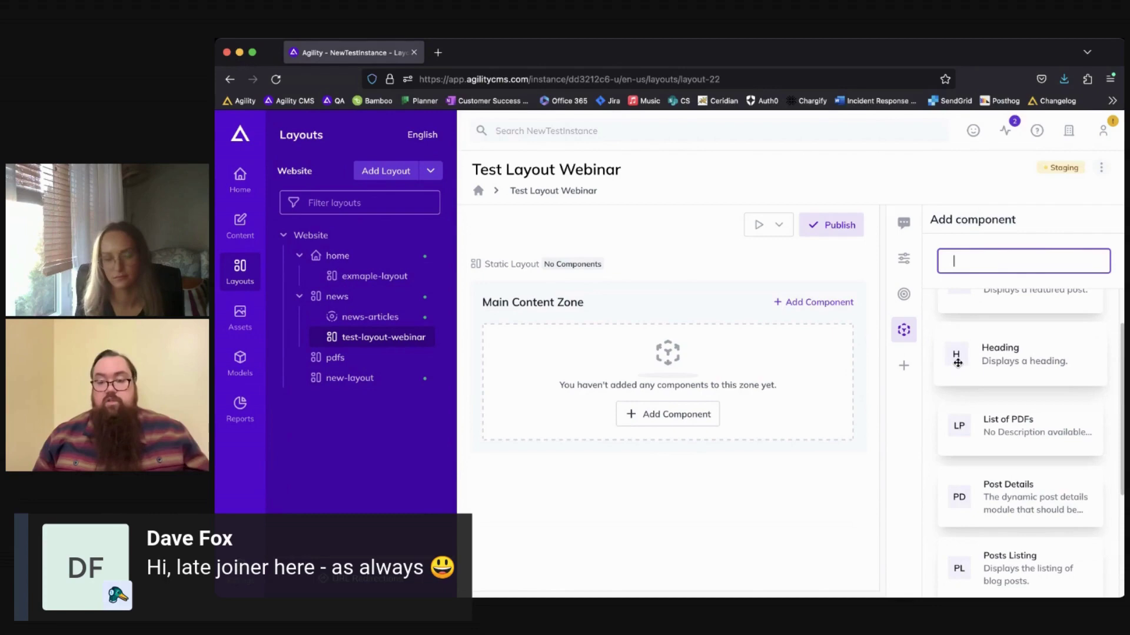
scroll(960, 365, down, 2)
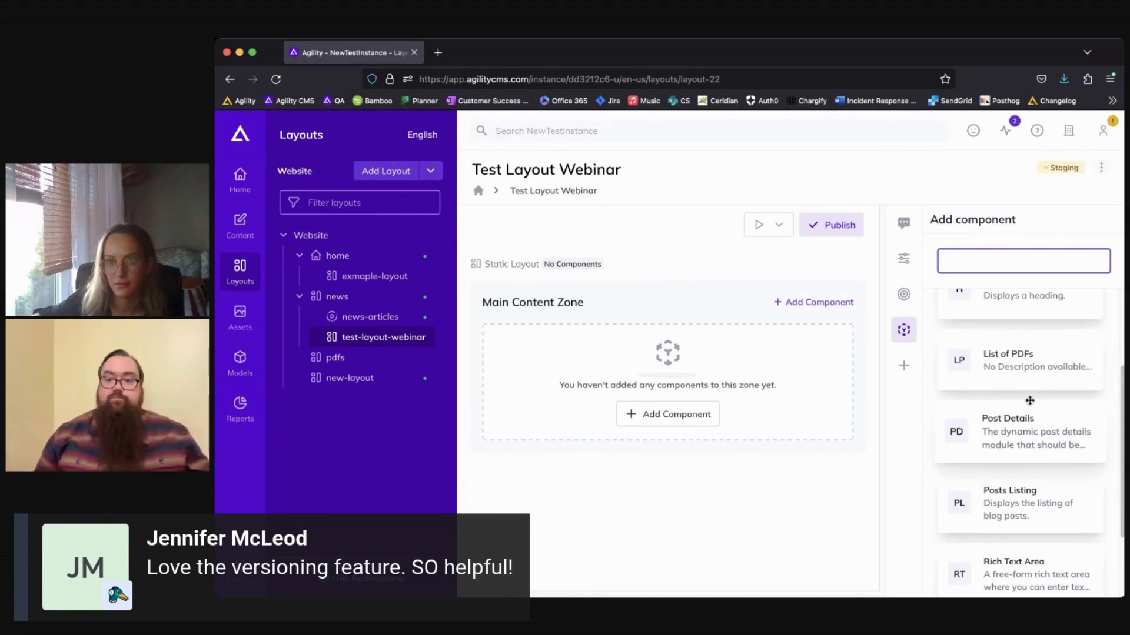
scroll(1021, 386, down, 2)
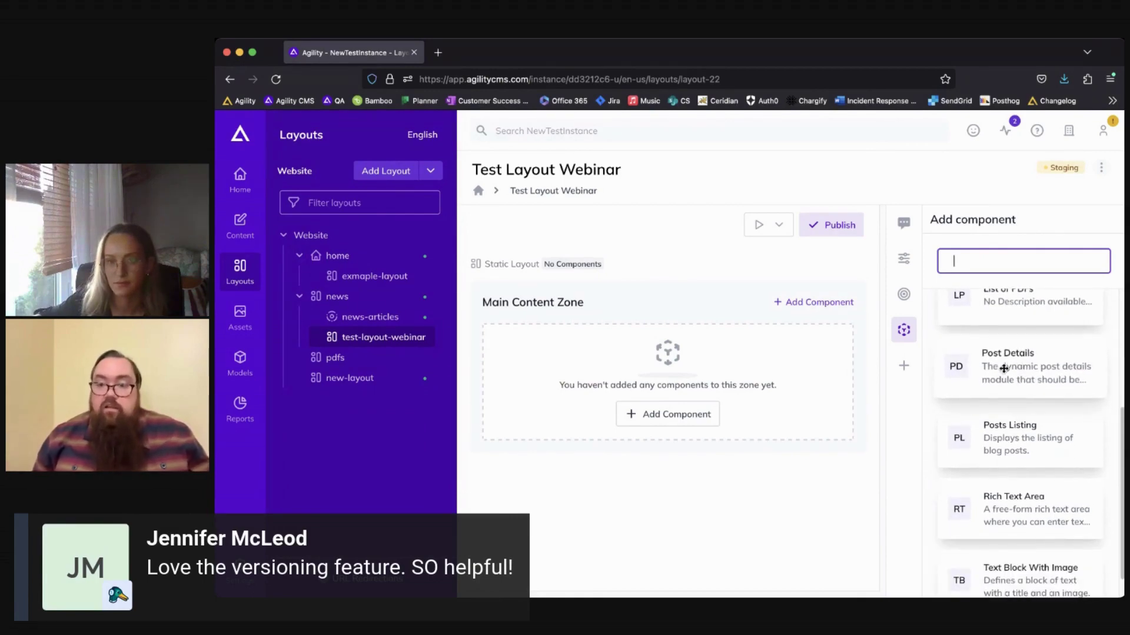
scroll(1019, 384, down, 1)
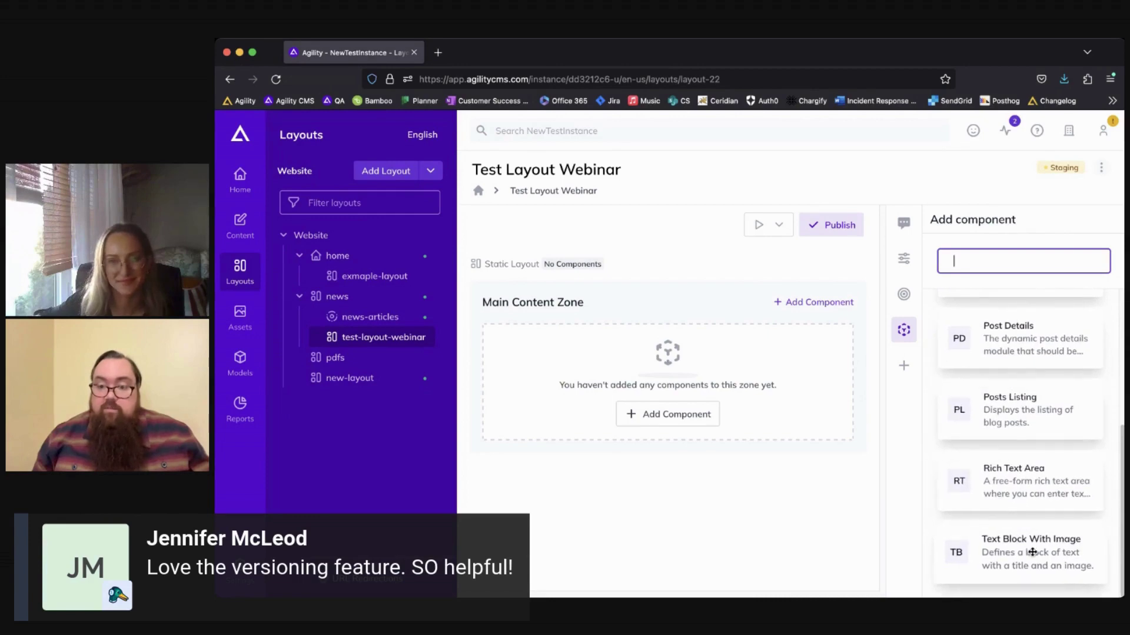
- Drag Text Block With Image into the Main Content Zone and cancel the reorder prompt
drag(1033, 552, 533, 309)
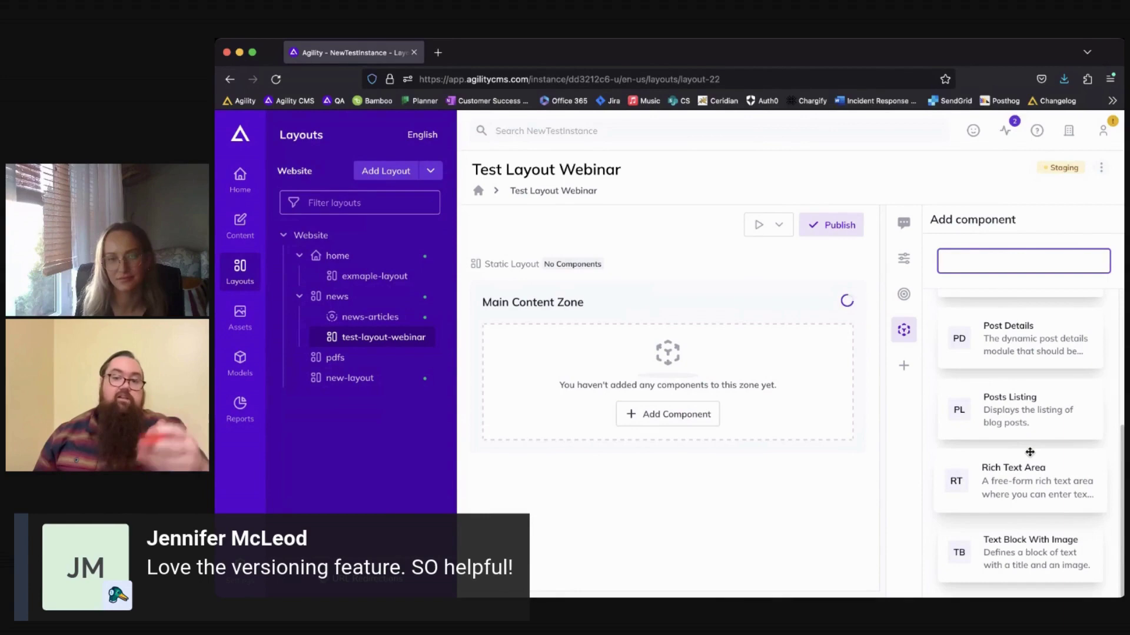
scroll(1028, 450, up, 4)
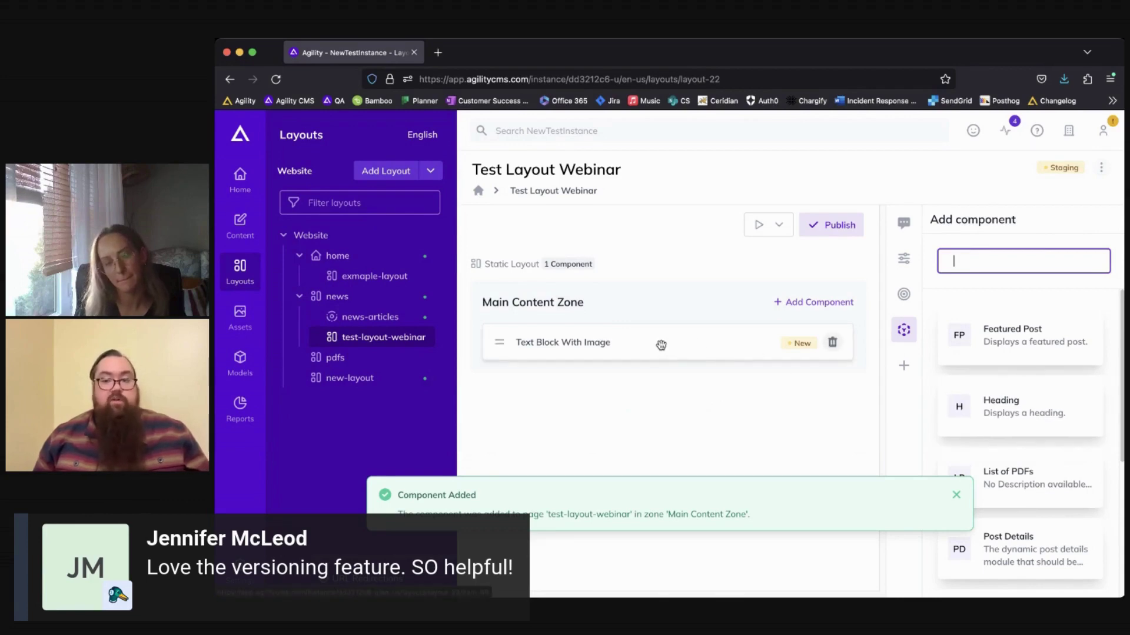
drag(733, 358, 584, 357)
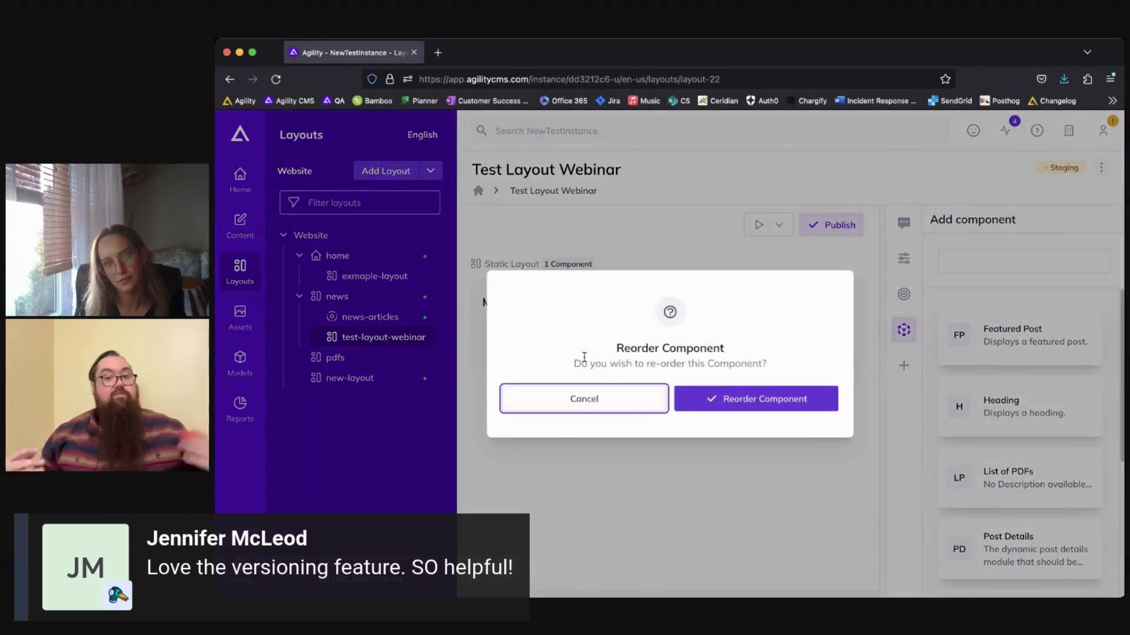
click(589, 398)
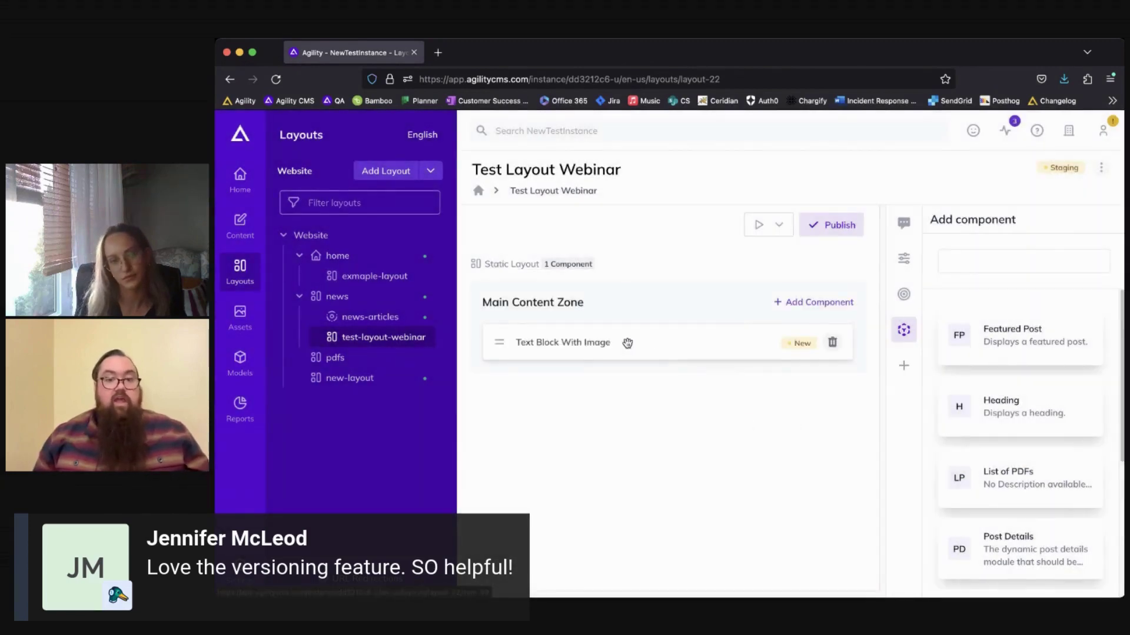
- Give the Text Block With Image the tagline 'Where excellent content awaits.' and the title 'Layout Webinar'
click(640, 344)
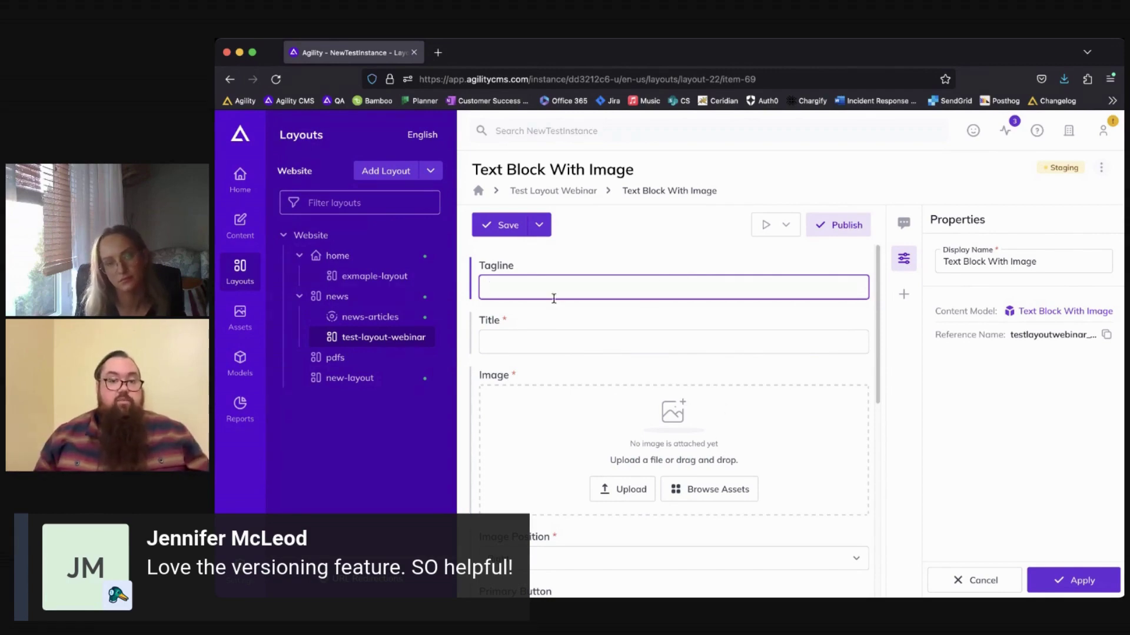
text(Where excellent content awaits.)
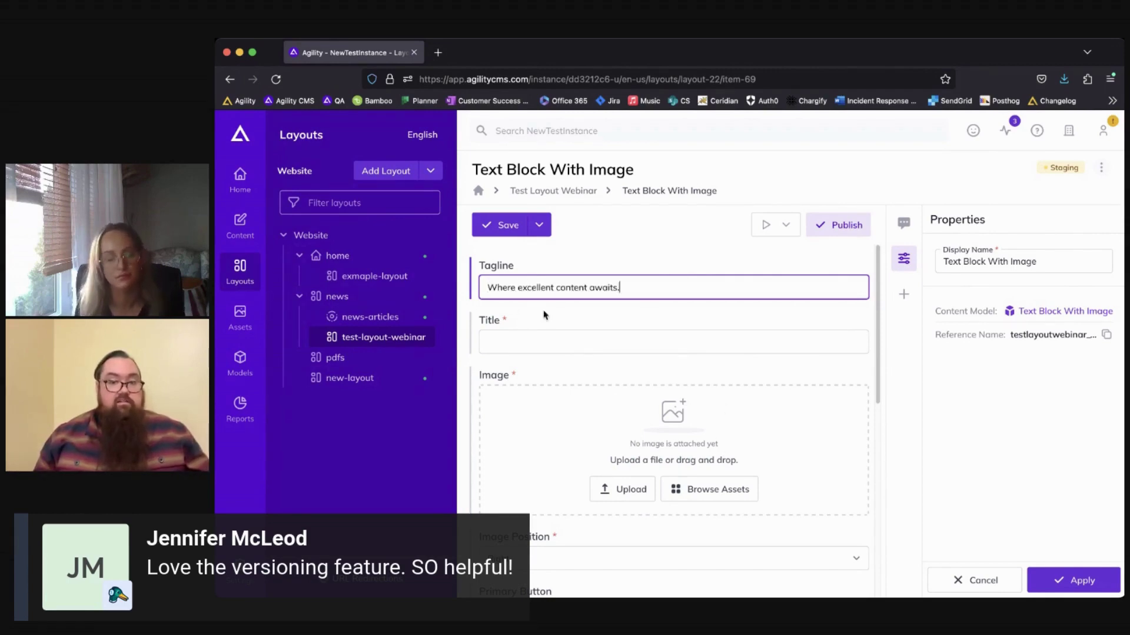
drag(508, 288, 652, 295)
click(581, 347)
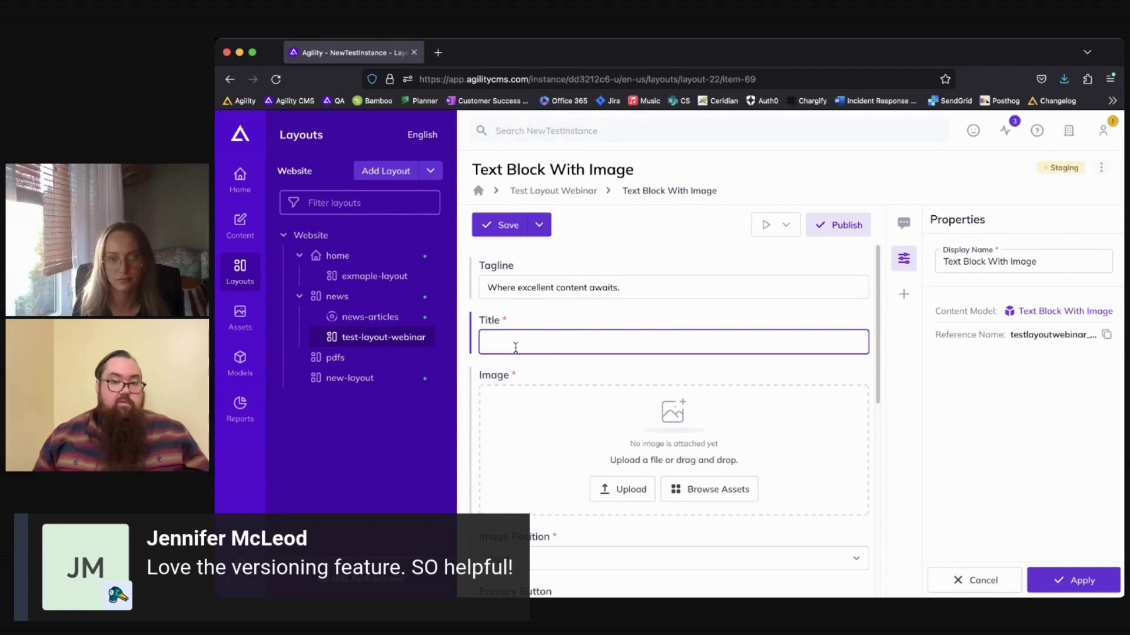
text(Layout Webinar)
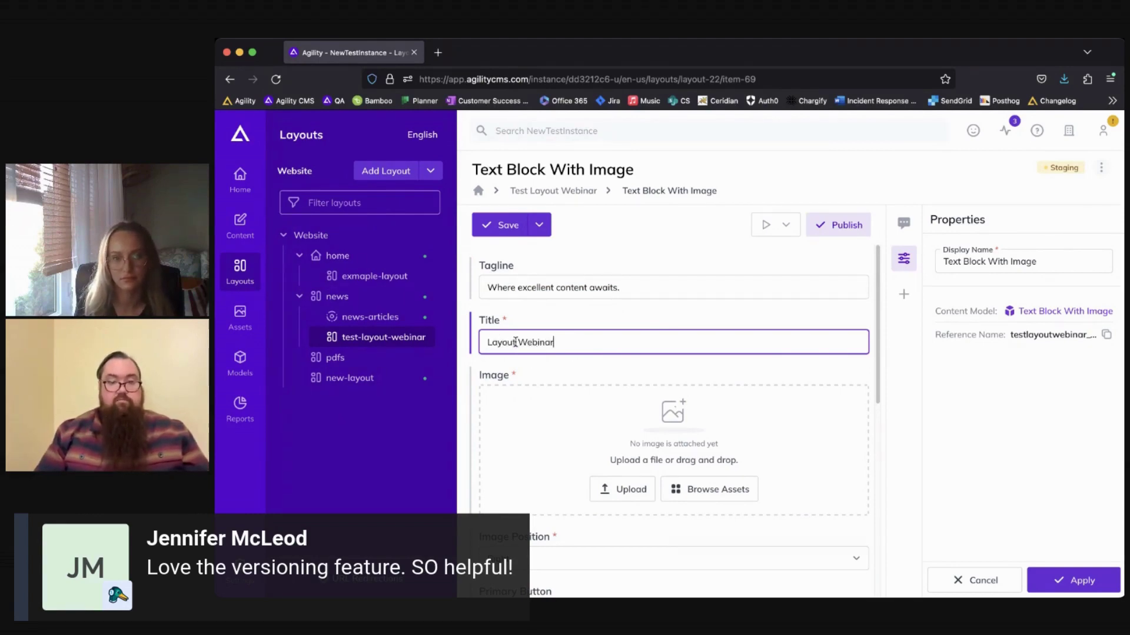
scroll(768, 459, down, 2)
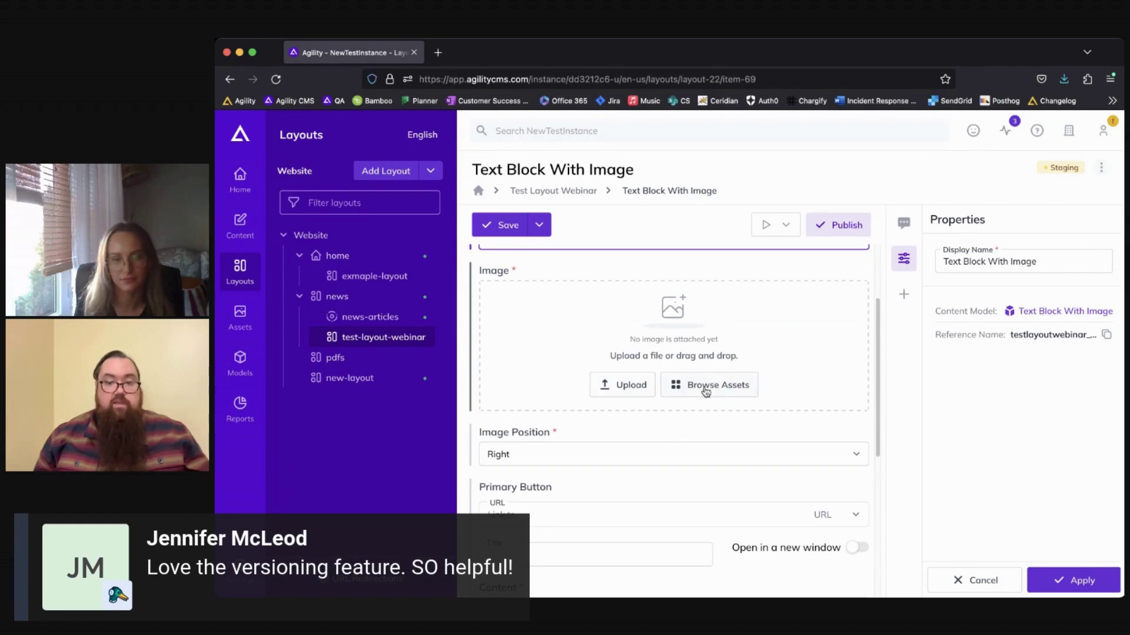
- Attach travel-blog-logo.png from the logos asset folder as the component's image
click(681, 393)
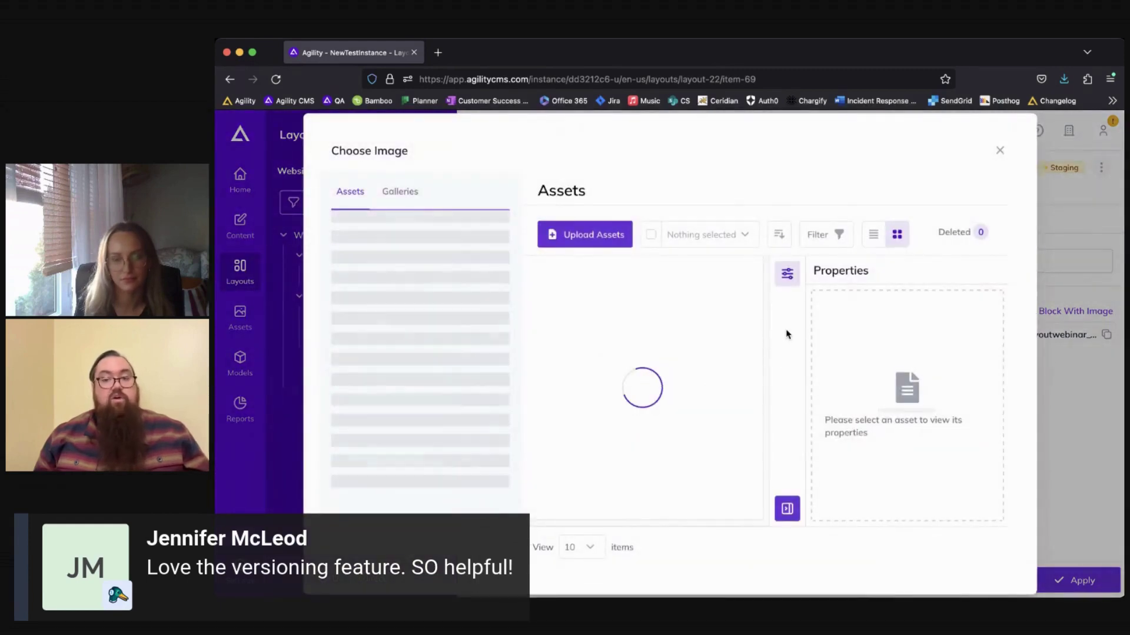
click(394, 272)
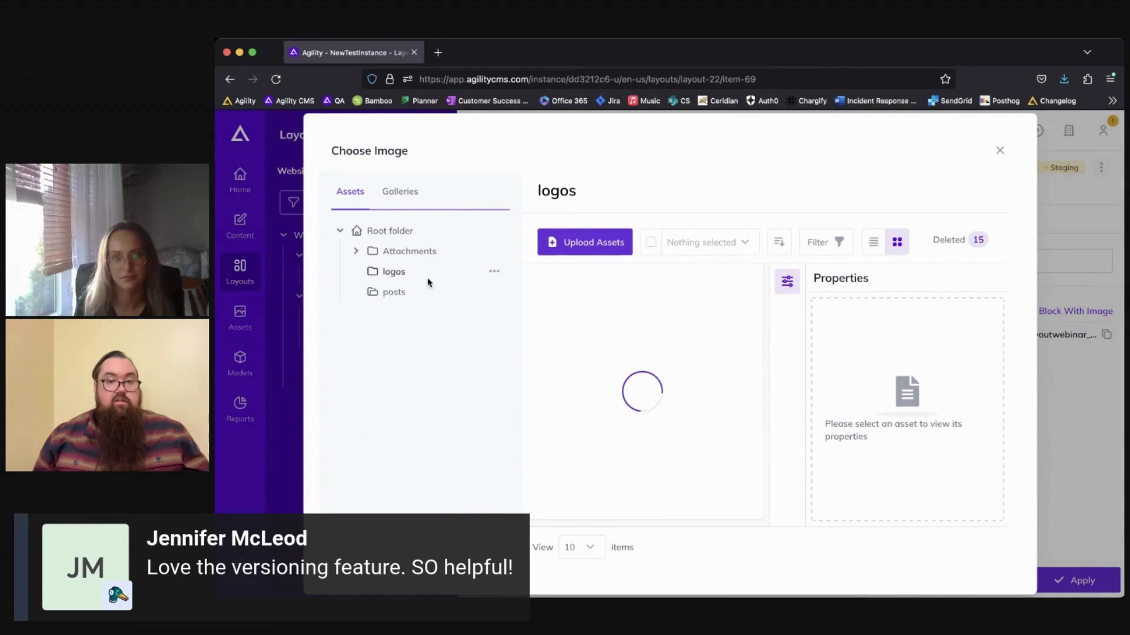
click(667, 359)
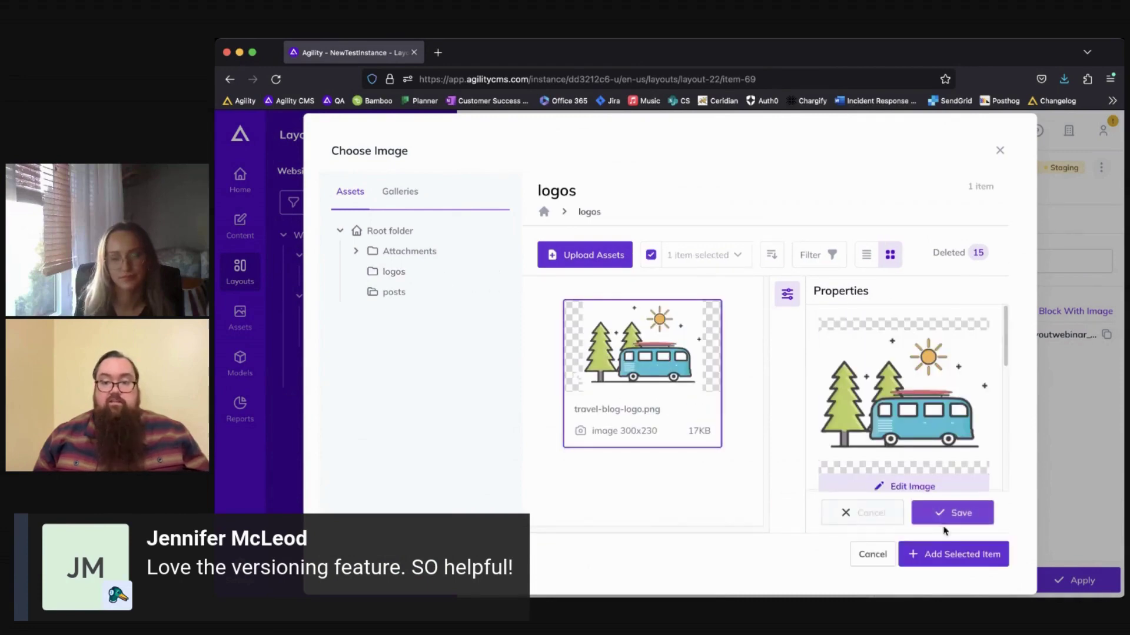
click(965, 555)
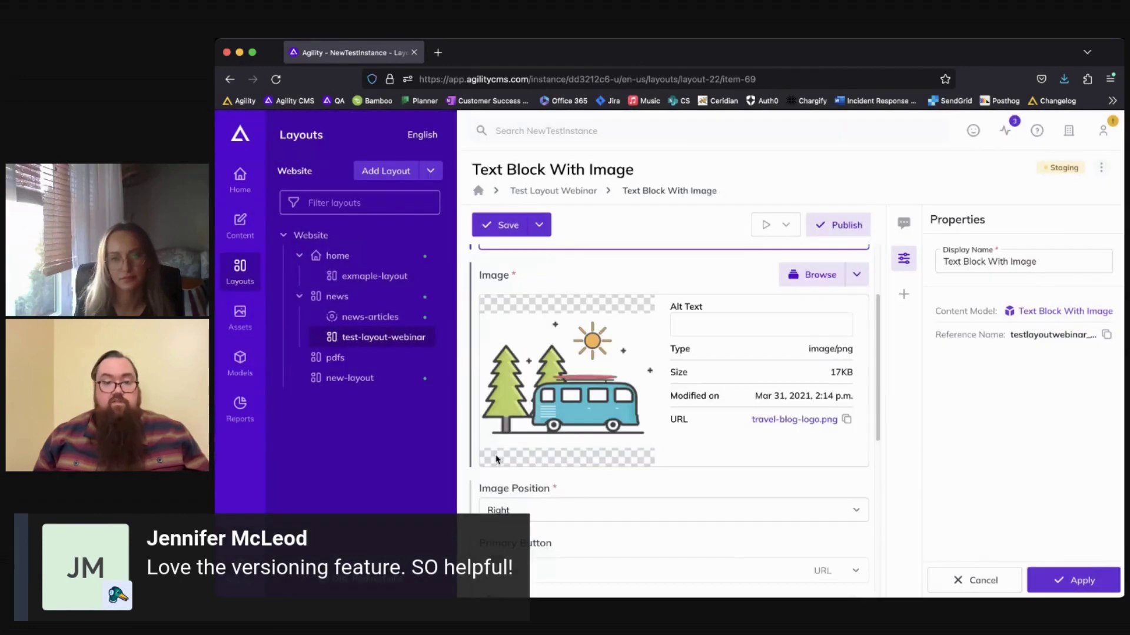
- Set the image alt text to 'what a cool bus' and check its Right position setting
click(693, 320)
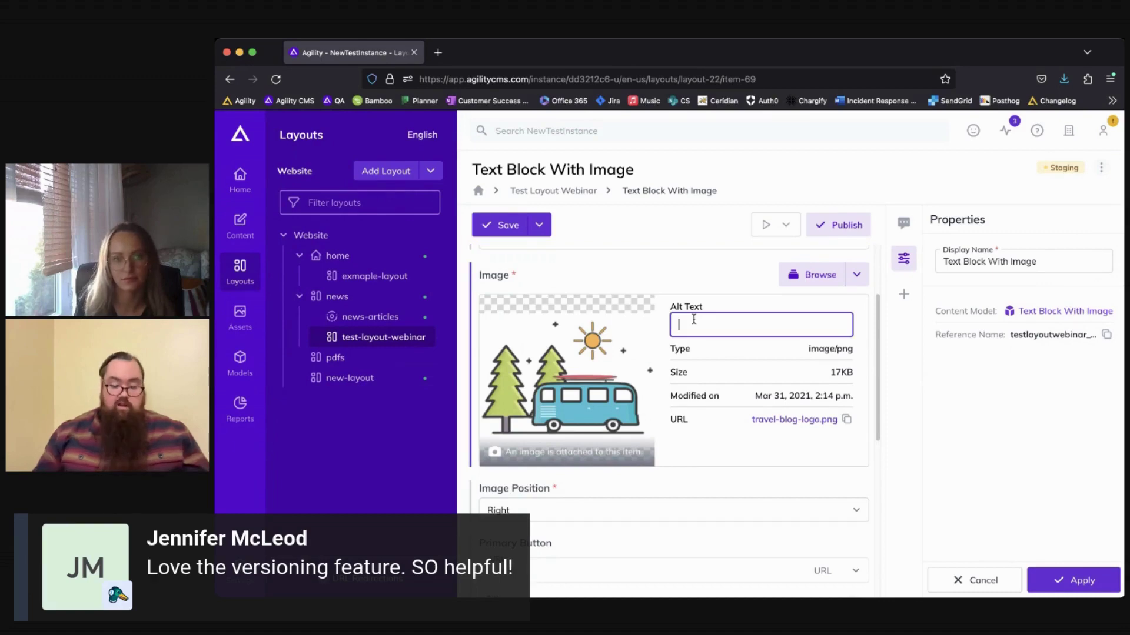
text(what )
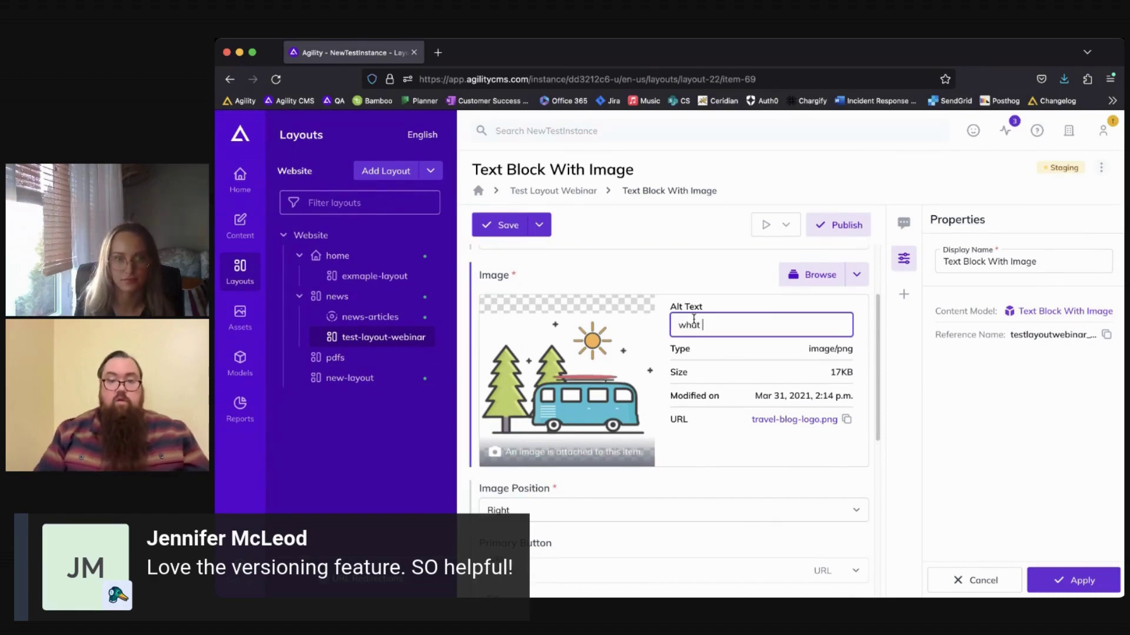
text(a cool bus)
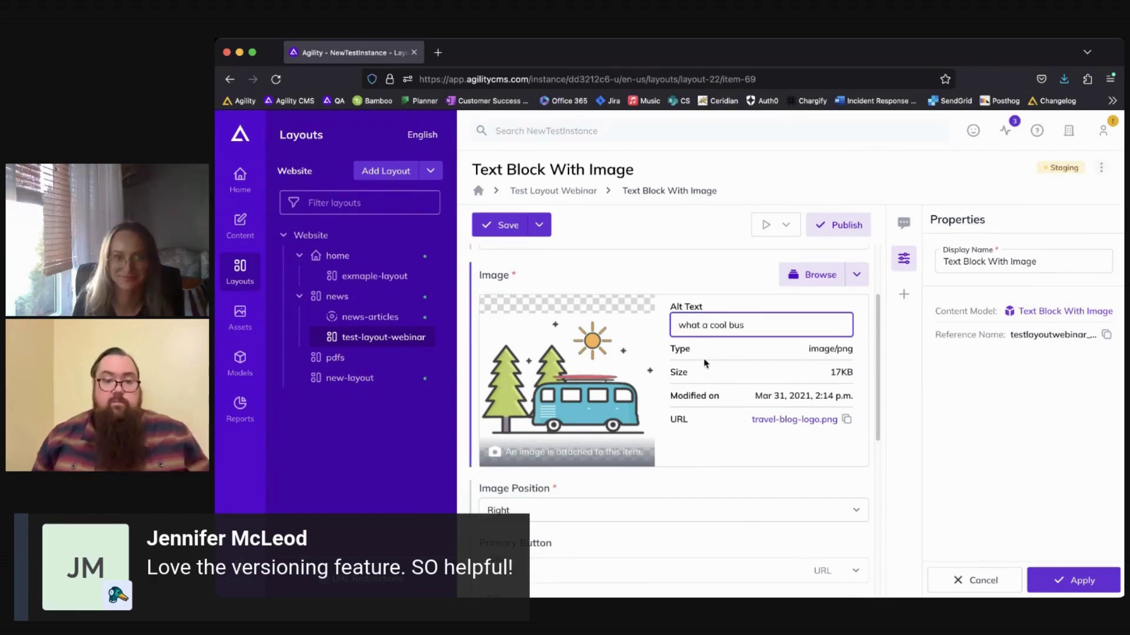
scroll(709, 366, down, 3)
click(715, 370)
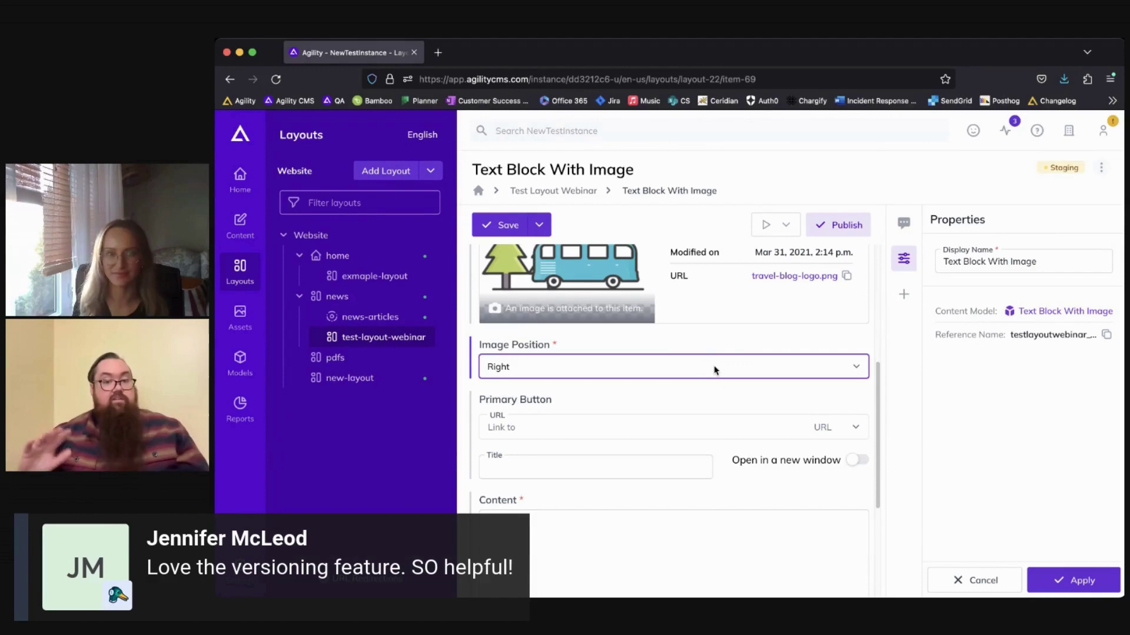
- Leave the Primary Button URL and Title empty and enter the content 'What a cool layout we're building!'
click(662, 429)
scroll(553, 406, down, 2)
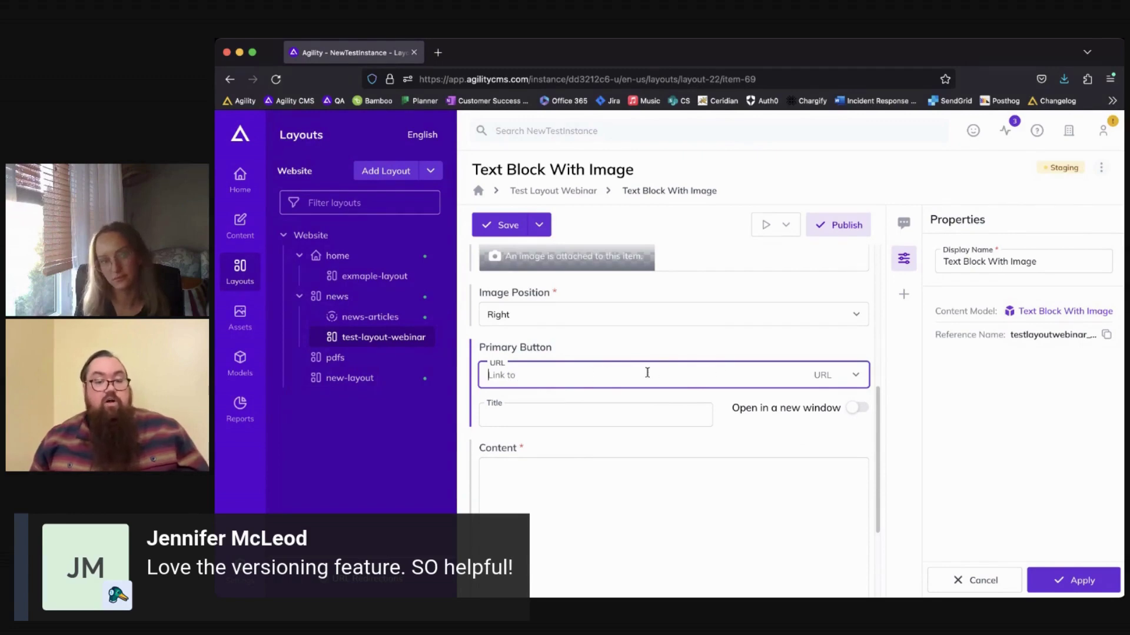
click(640, 418)
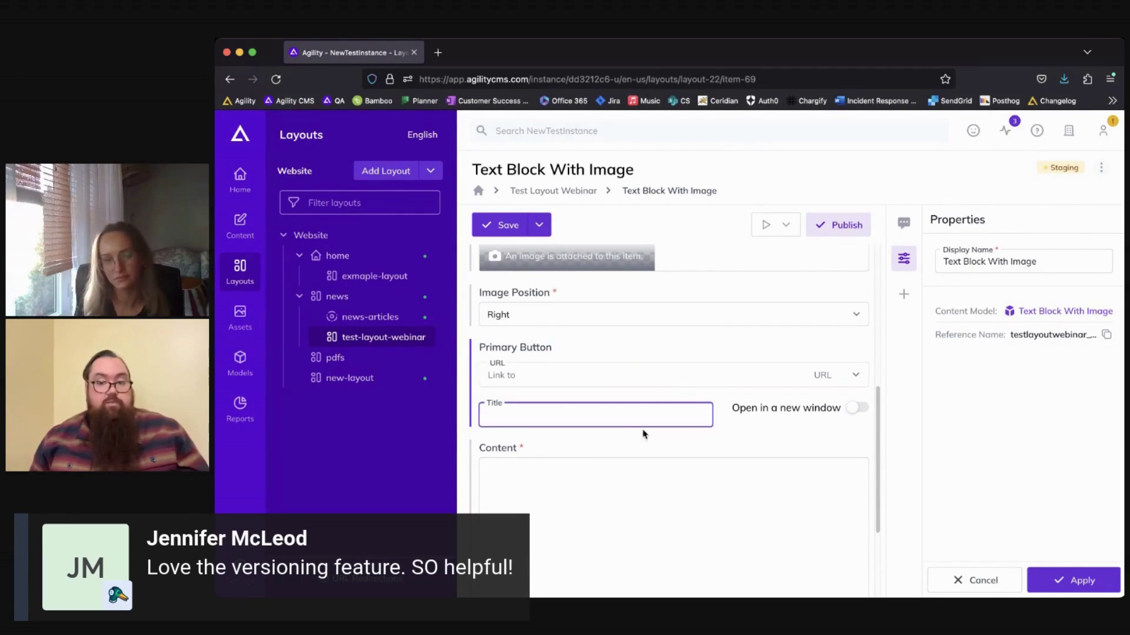
click(857, 408)
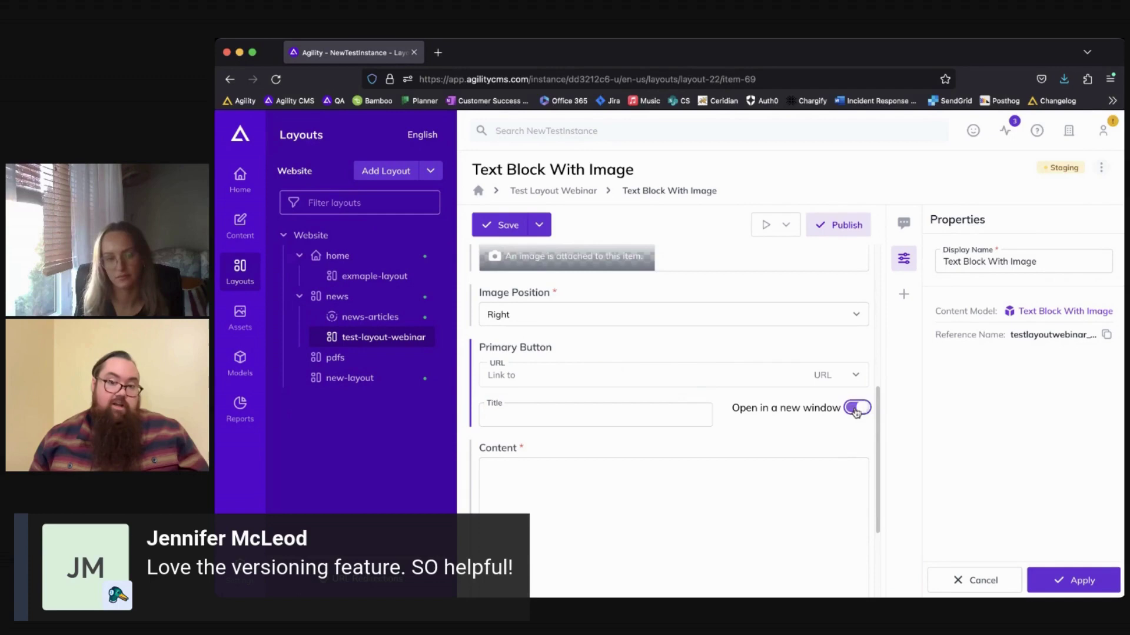
scroll(694, 424, down, 3)
click(575, 404)
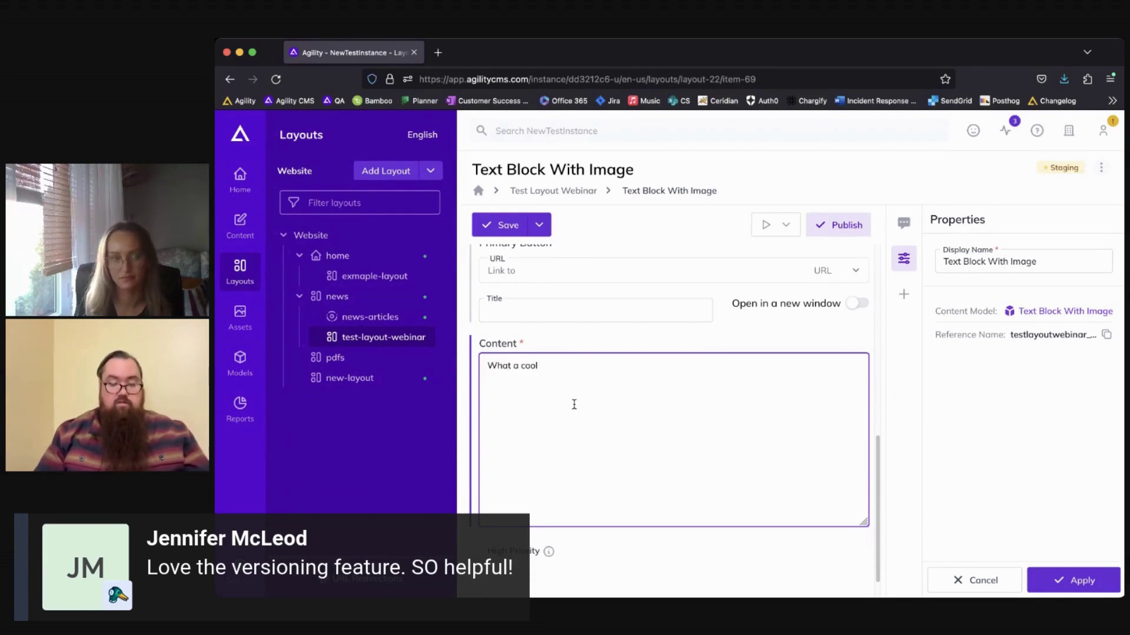
text(What a cool layout we're building!)
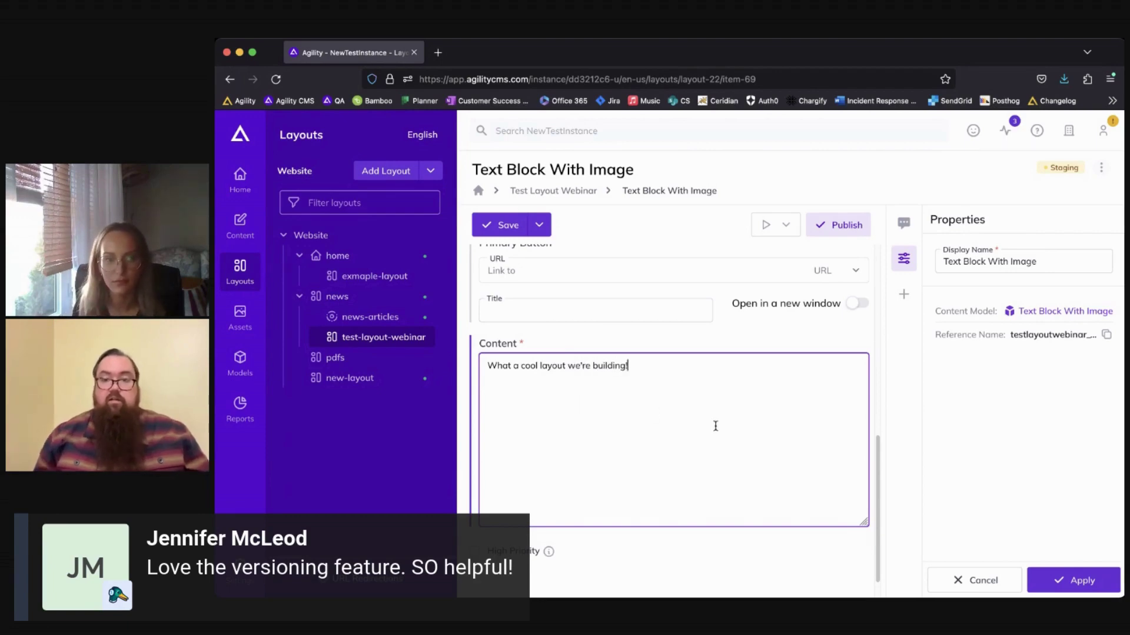
scroll(715, 423, up, 1)
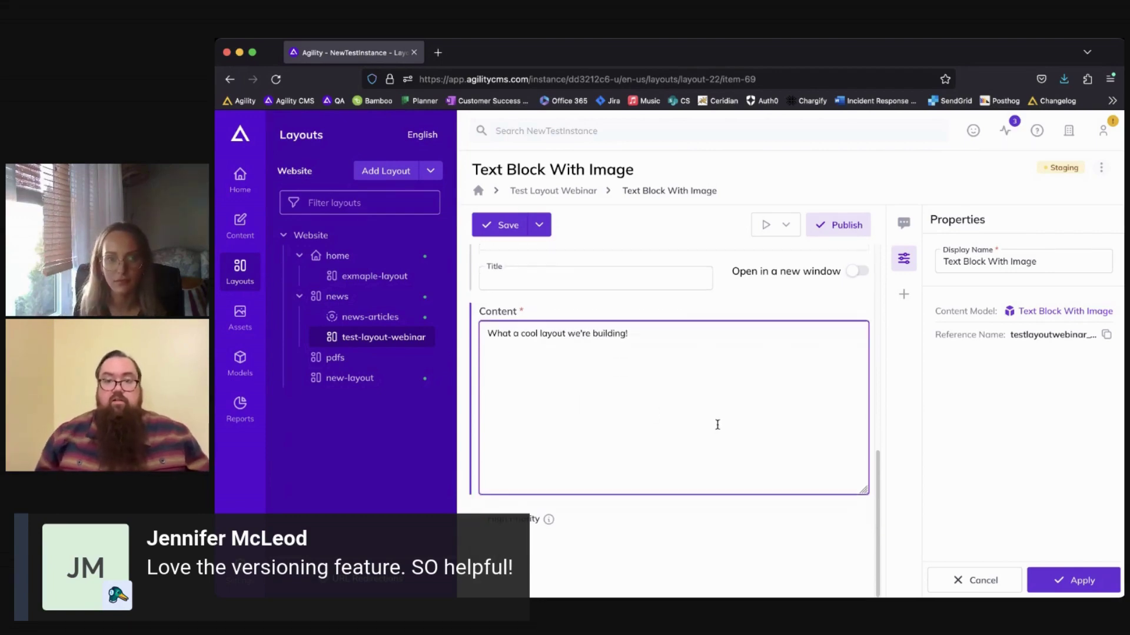
scroll(718, 425, up, 6)
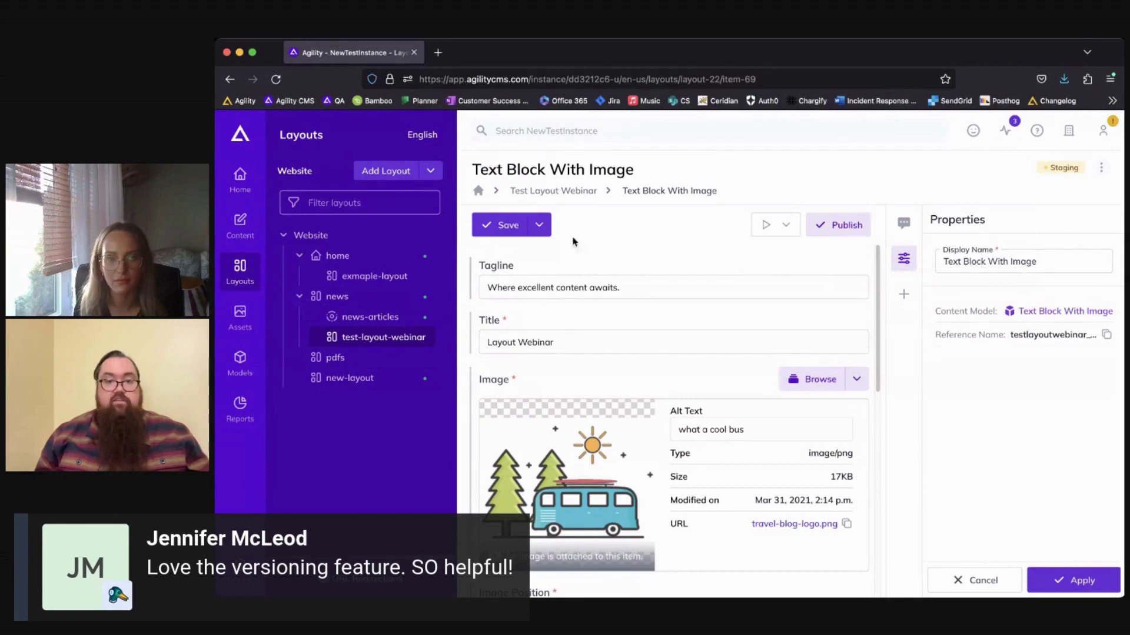
- Save the component, preview My Starter Site's Blog page in a new tab, then return to Agility
click(509, 227)
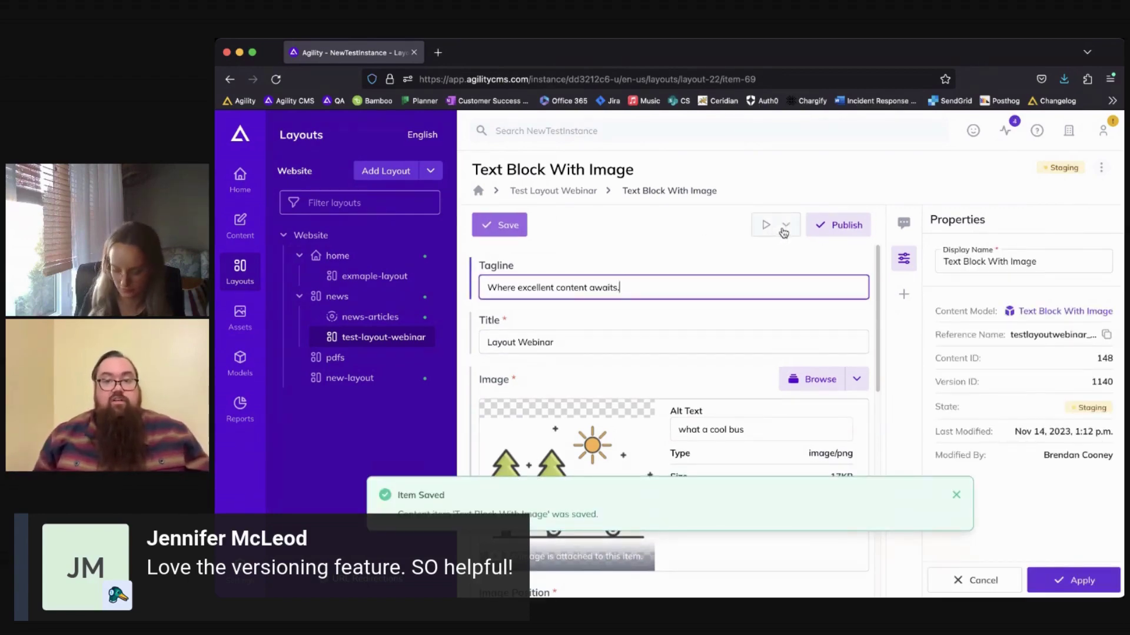
click(784, 232)
click(771, 257)
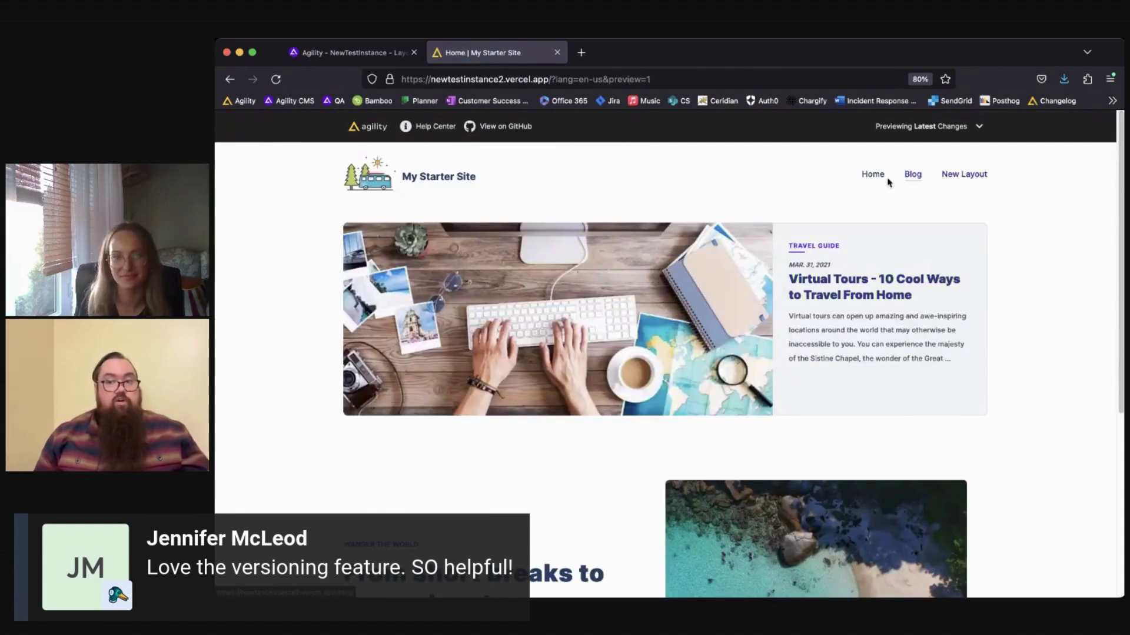
click(912, 175)
click(347, 54)
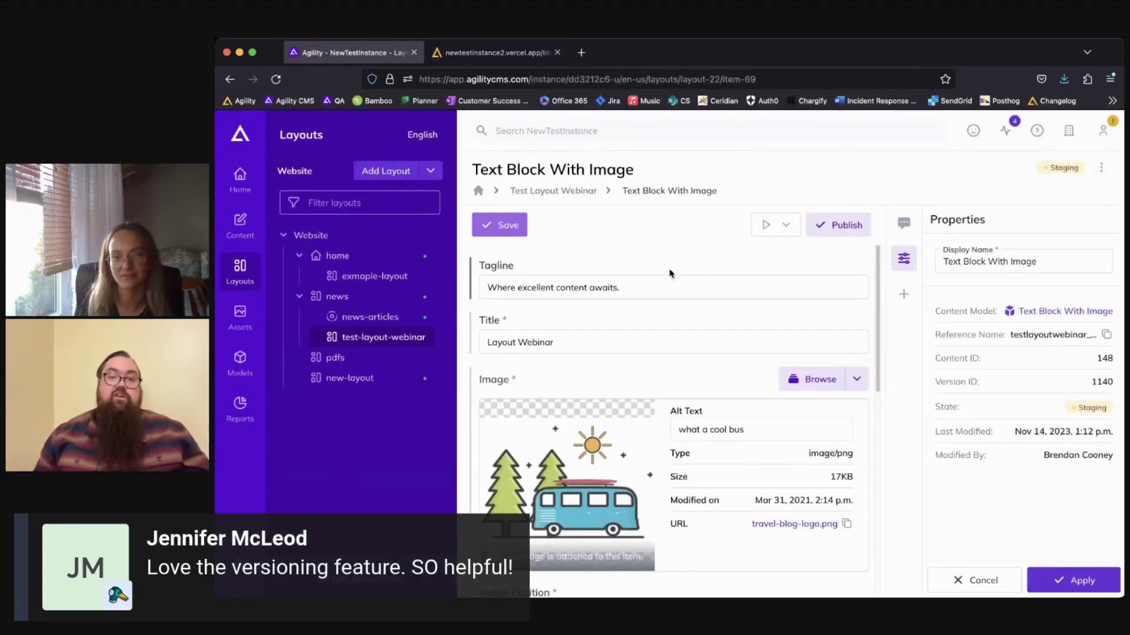
click(839, 225)
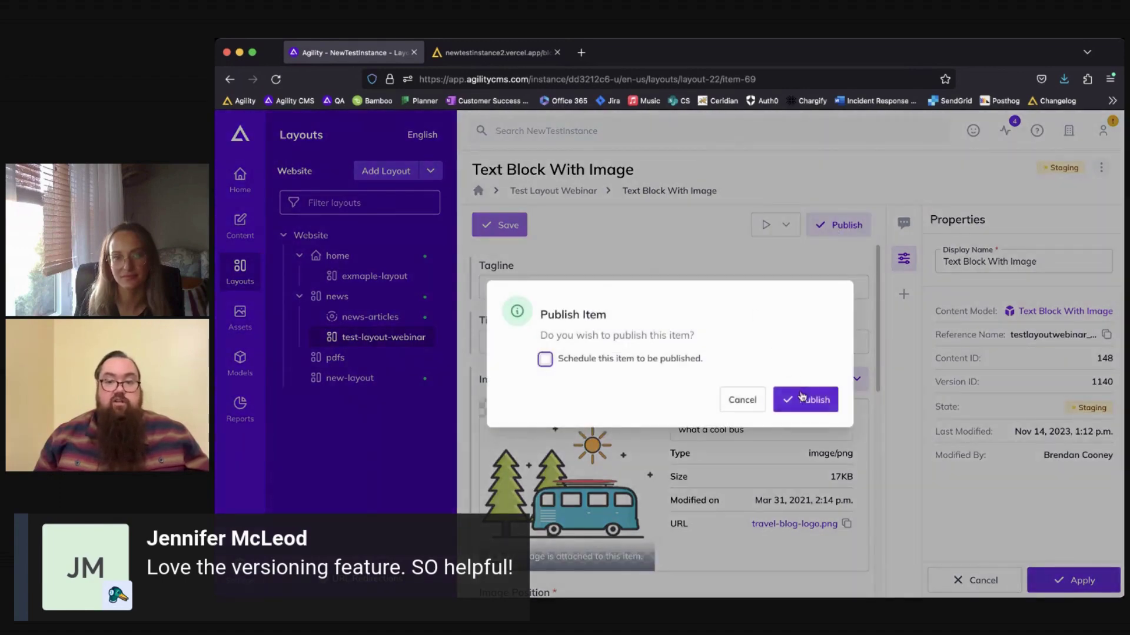
click(545, 360)
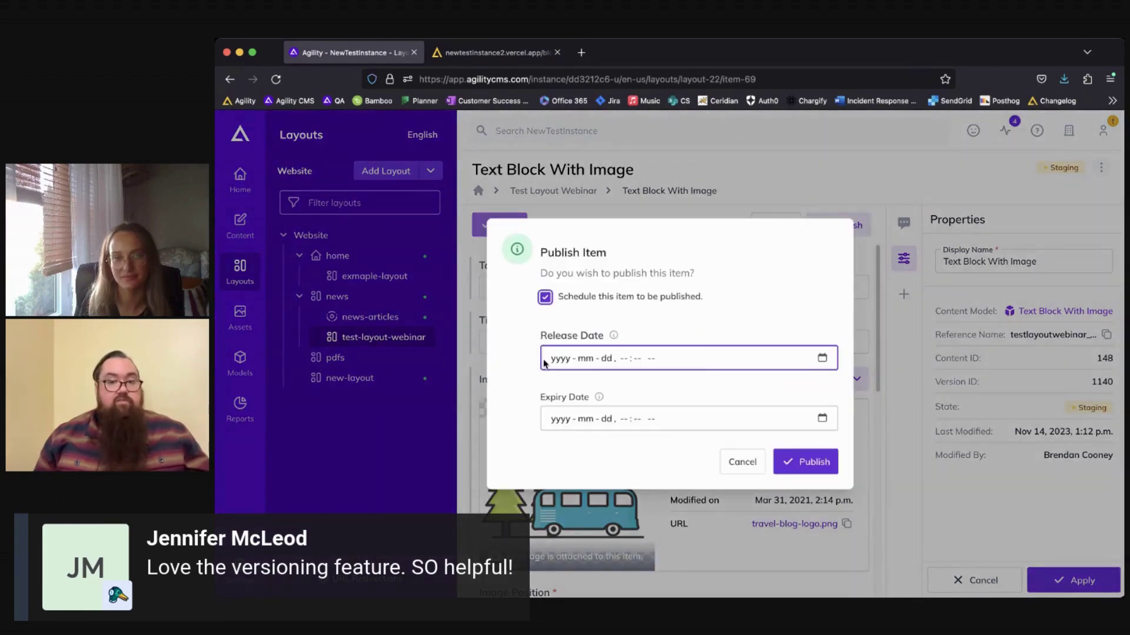
click(581, 361)
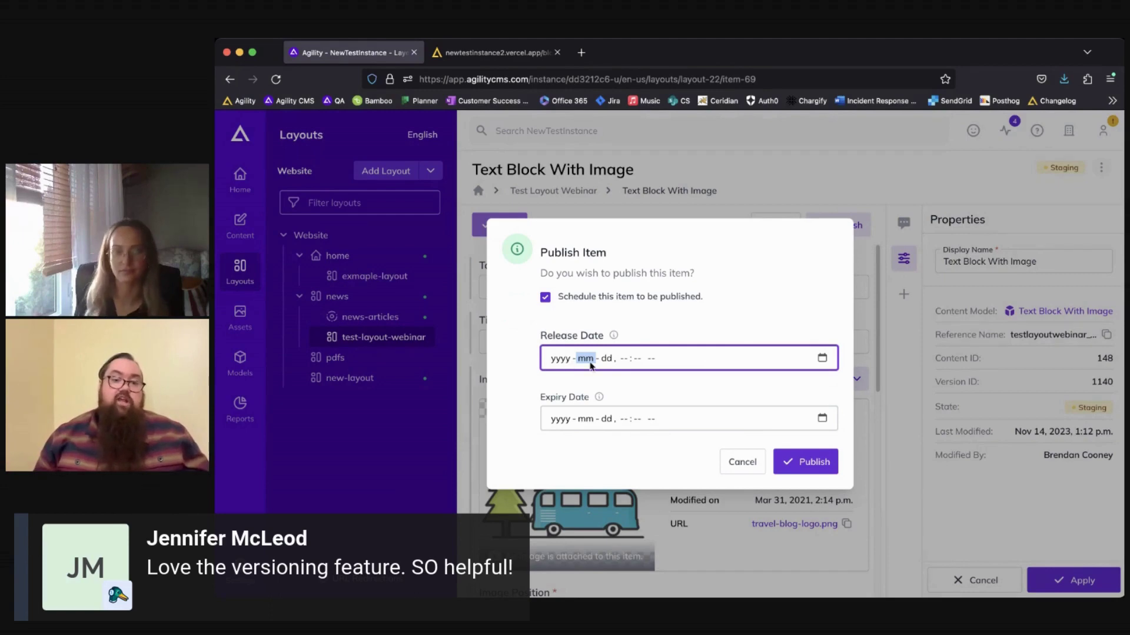
click(587, 422)
click(561, 421)
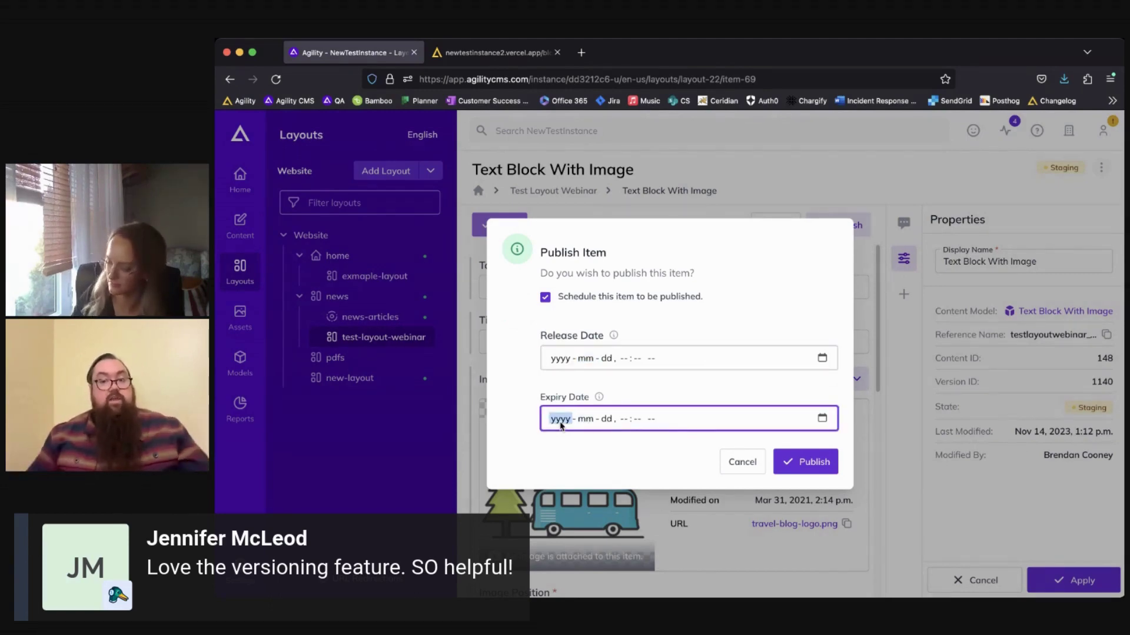
click(729, 461)
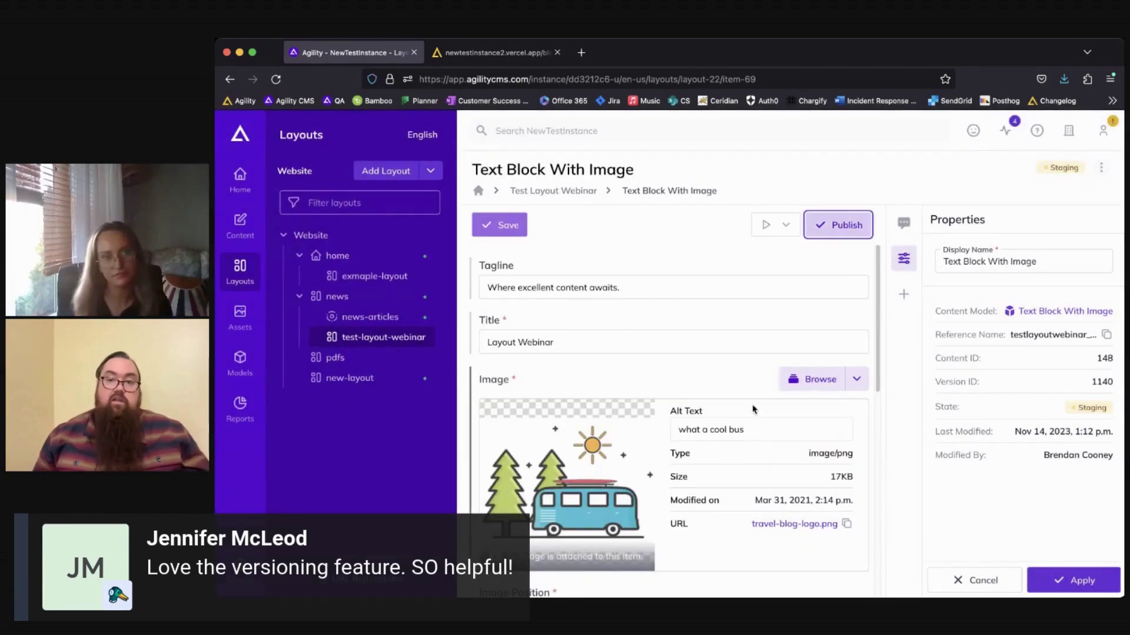
click(836, 226)
- Confirm publishing the Text Block With Image item so it shows Published at Version ID 1141
click(803, 396)
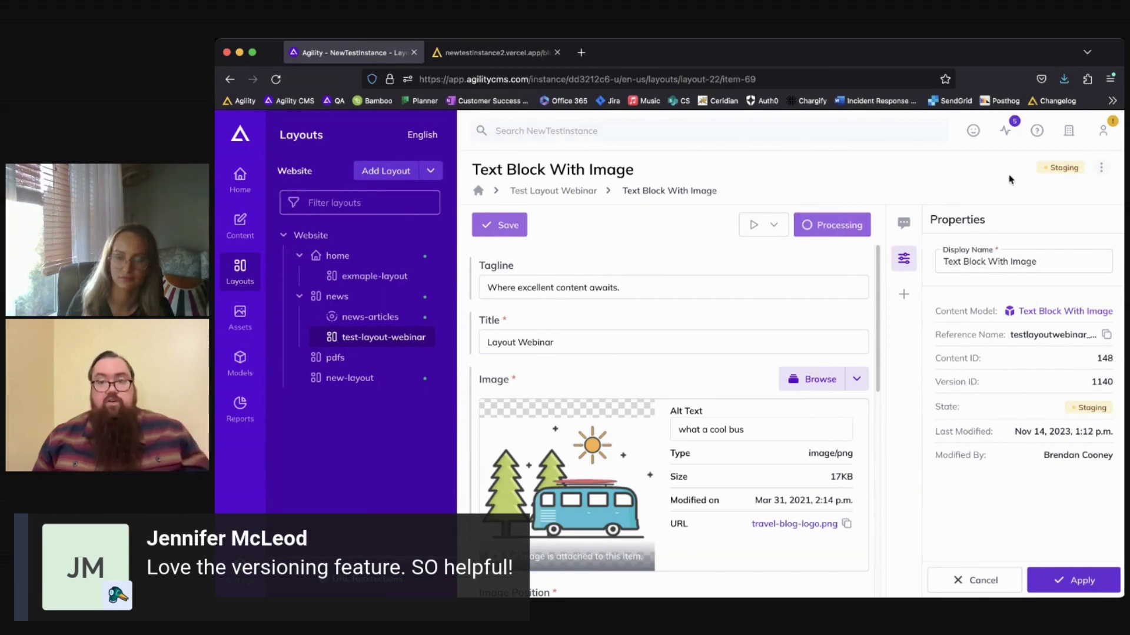
click(1098, 171)
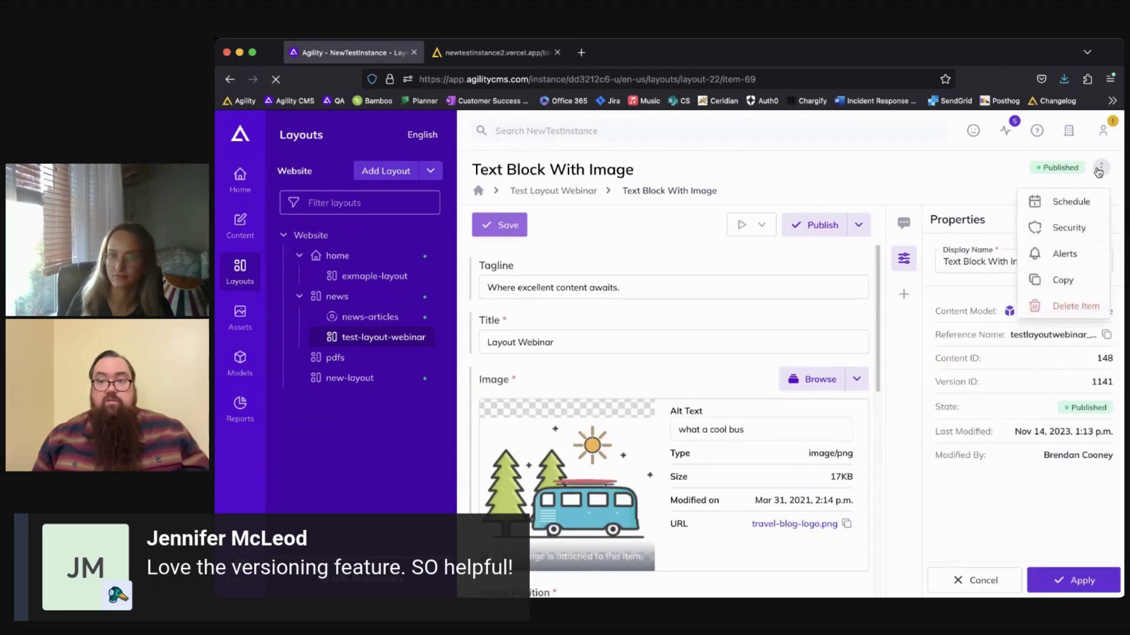